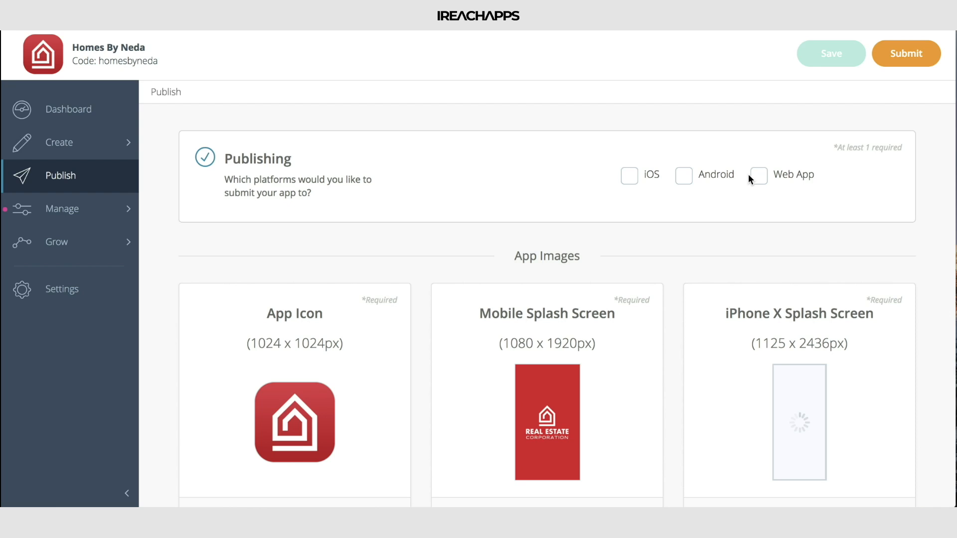
- Select Web App as the publishing platform and review its required app images and basic information fields
left_click(758, 176)
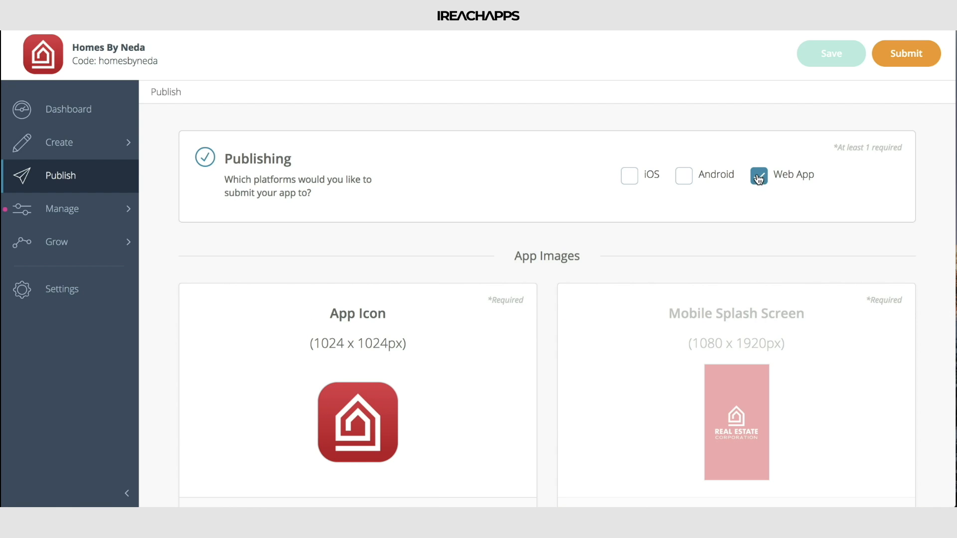
scroll(679, 145, "down", 3)
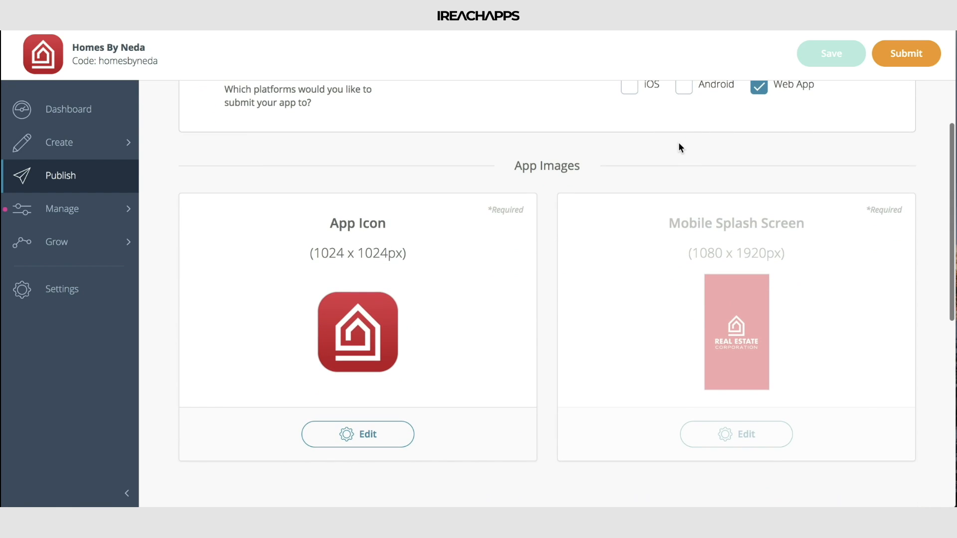
scroll(679, 148, "down", 1)
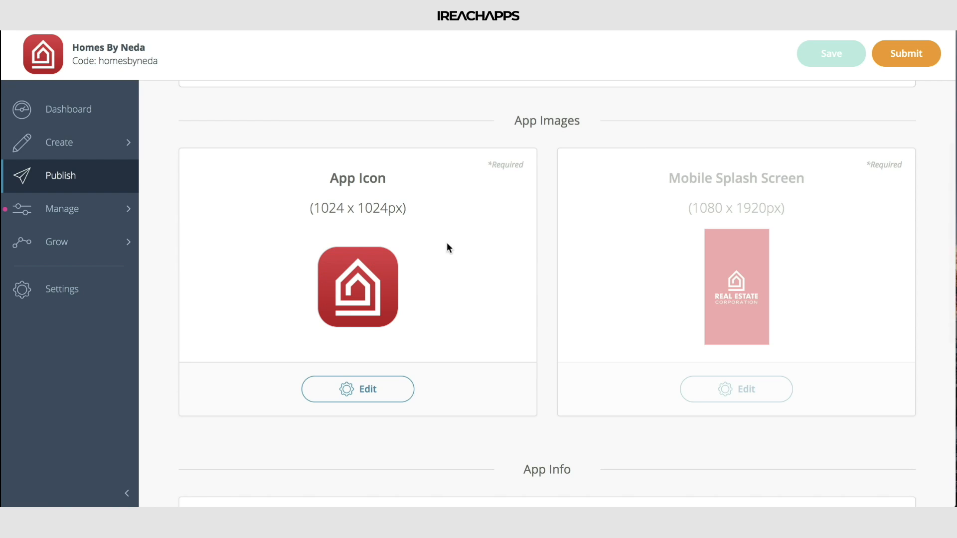
scroll(438, 249, "down", 6)
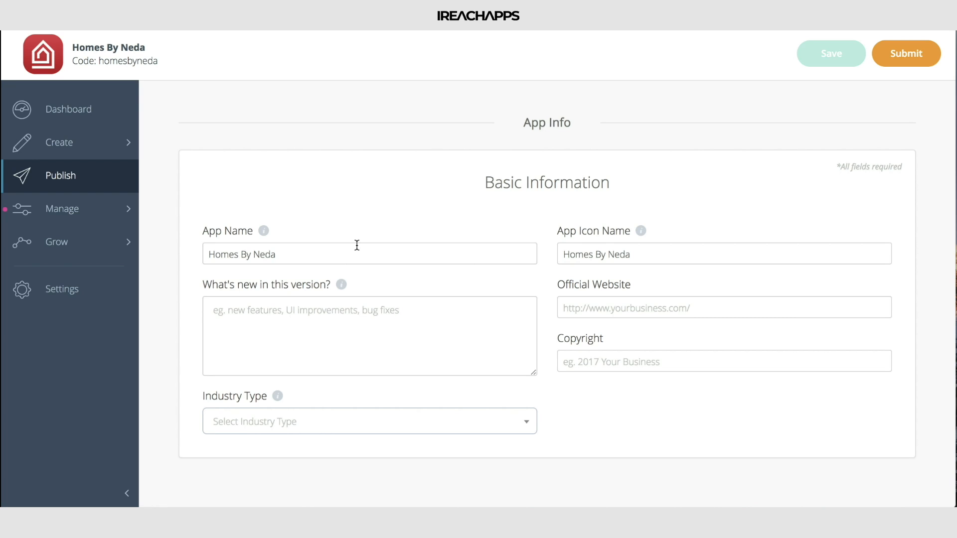
left_click(484, 425)
left_click(601, 391)
scroll(521, 234, "up", 10)
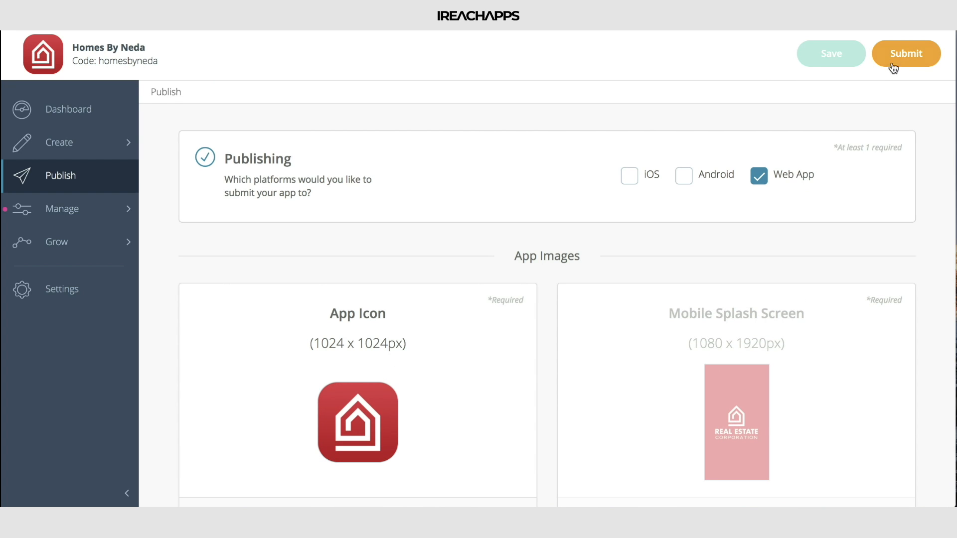
- Start submitting the web app, fill in the confirmation email address, and cancel the submission
left_click(901, 60)
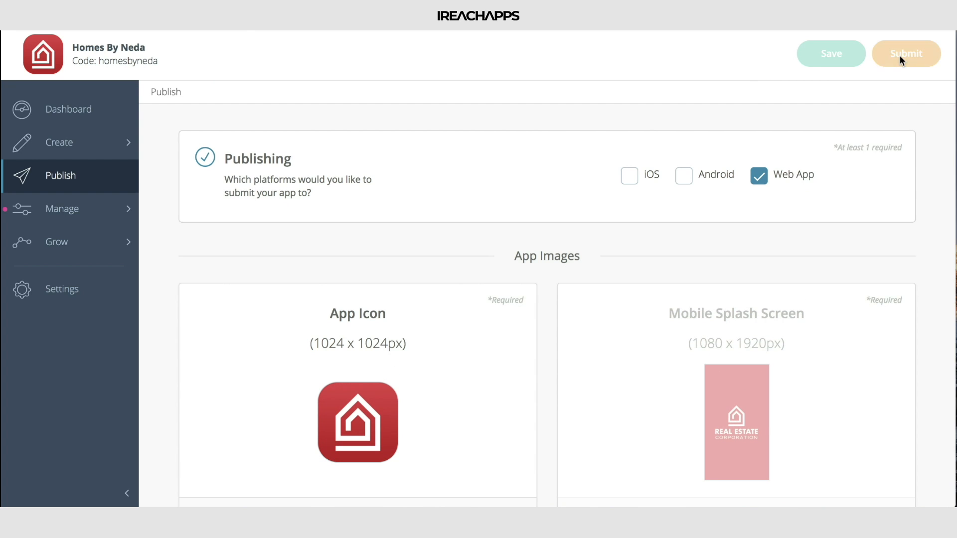
left_click(399, 195)
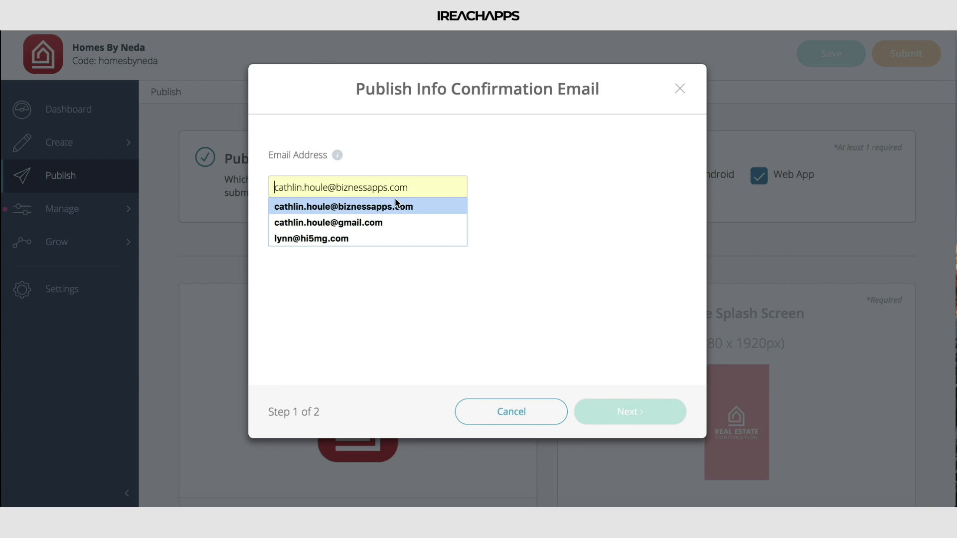
left_click(393, 206)
left_click(626, 409)
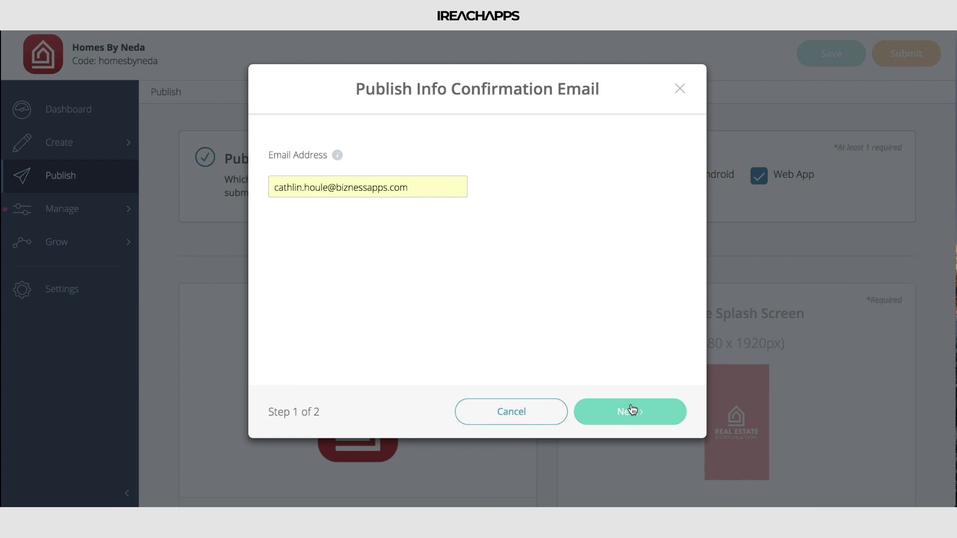
left_click(513, 418)
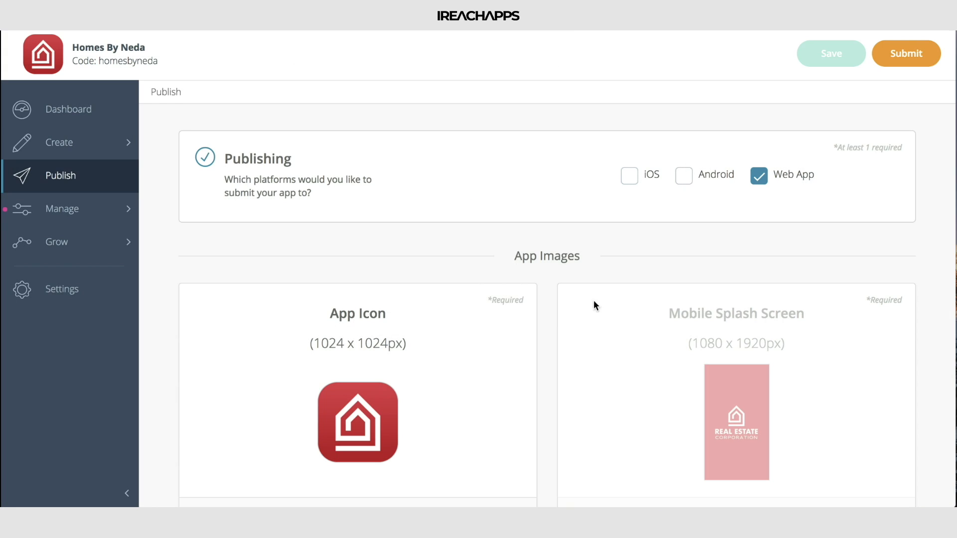
- Switch the publishing platform from Web App to Android and review its required app images and basic information fields
left_click(683, 175)
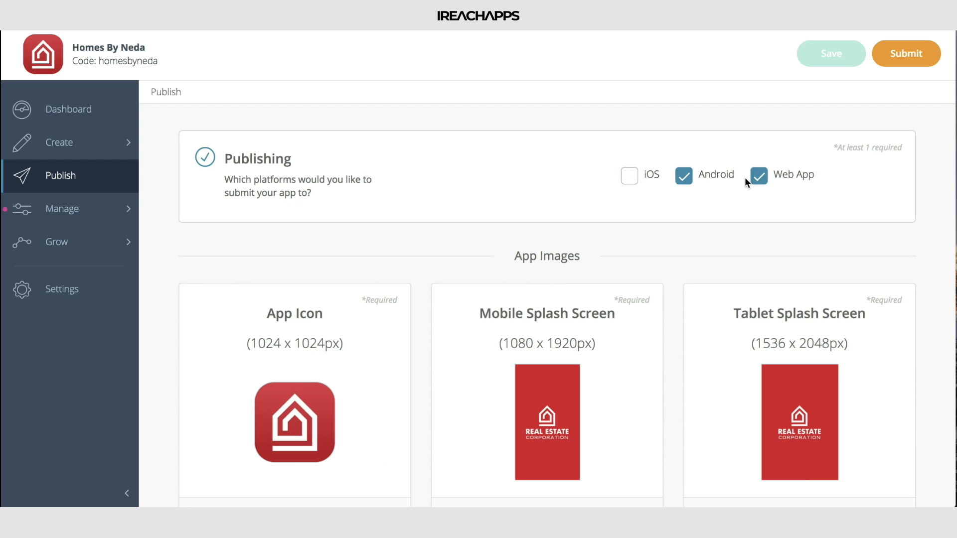
left_click(758, 176)
scroll(708, 101, "down", 3)
scroll(710, 106, "up", 1)
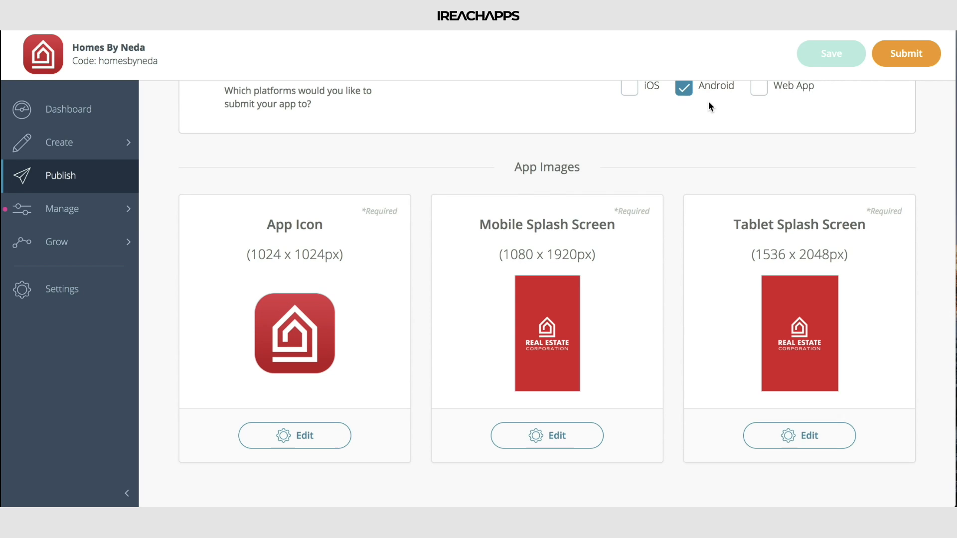
scroll(710, 106, "down", 1)
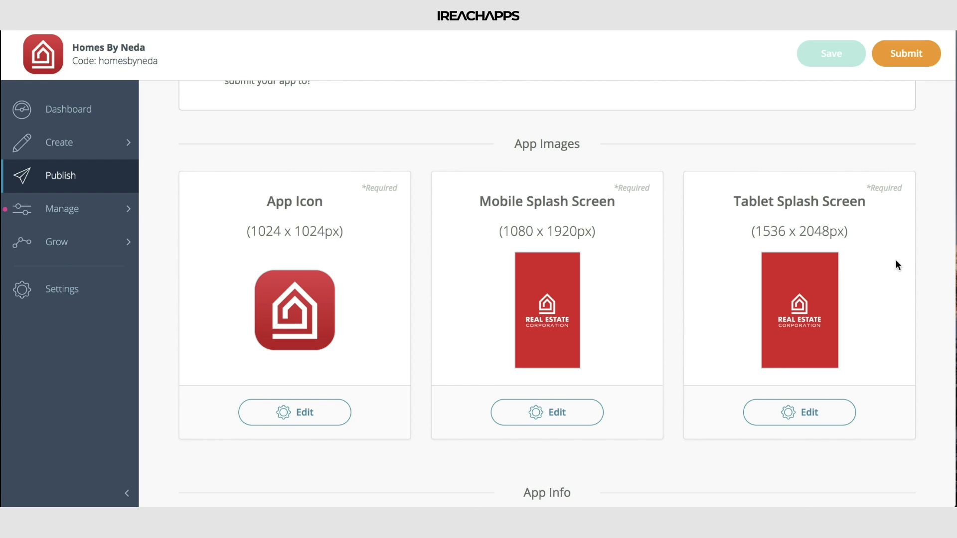
scroll(561, 248, "down", 10)
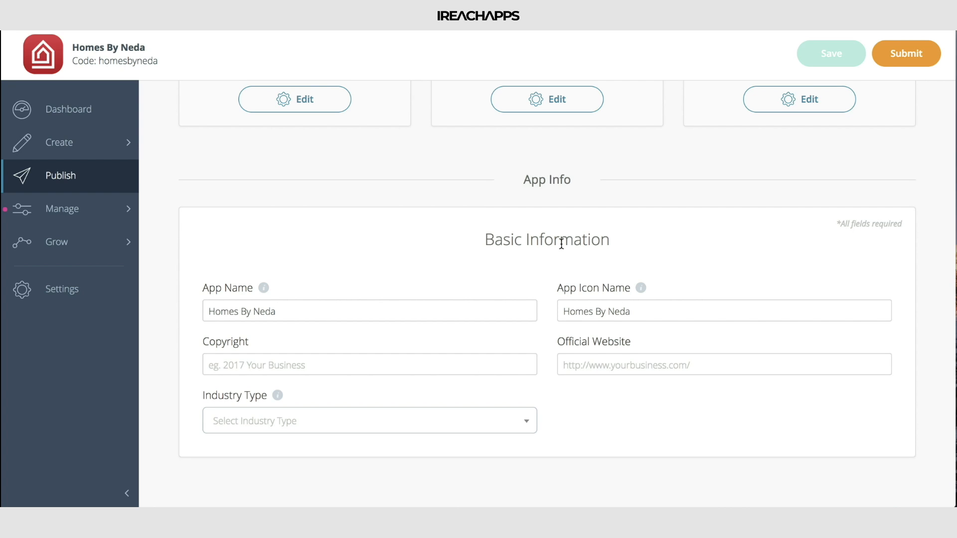
scroll(561, 245, "up", 12)
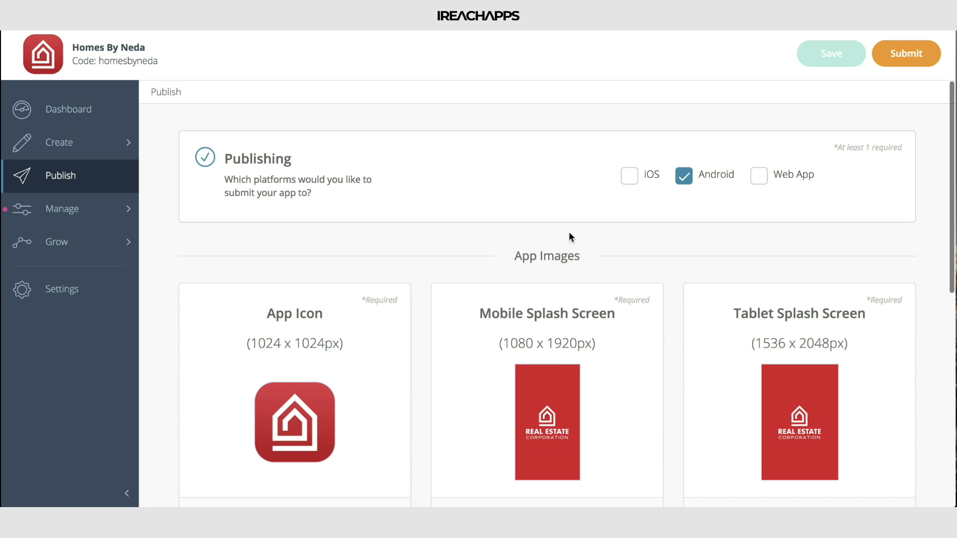
- Switch the publishing platform from Android to iOS and view the additional iPad submission option
left_click(684, 177)
left_click(627, 177)
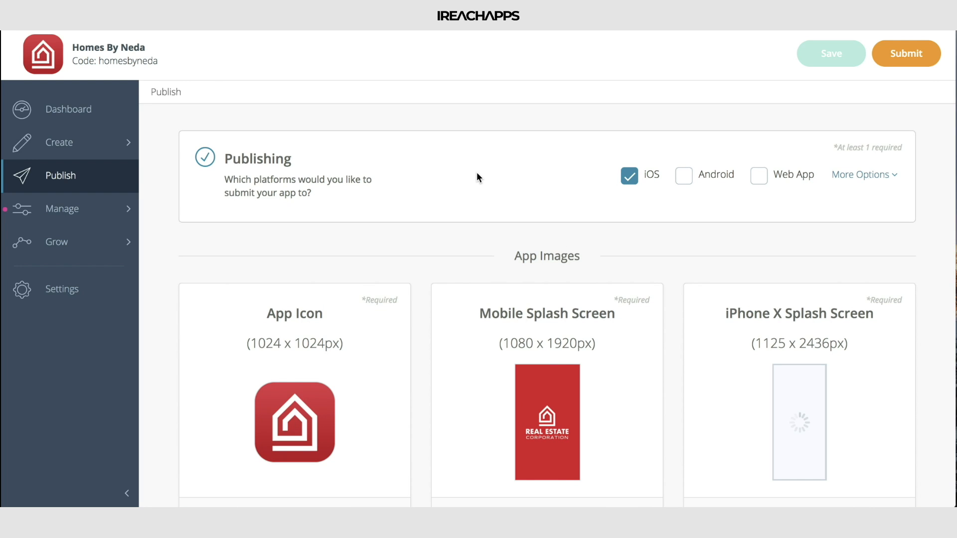
scroll(477, 175, "down", 2)
scroll(598, 177, "up", 2)
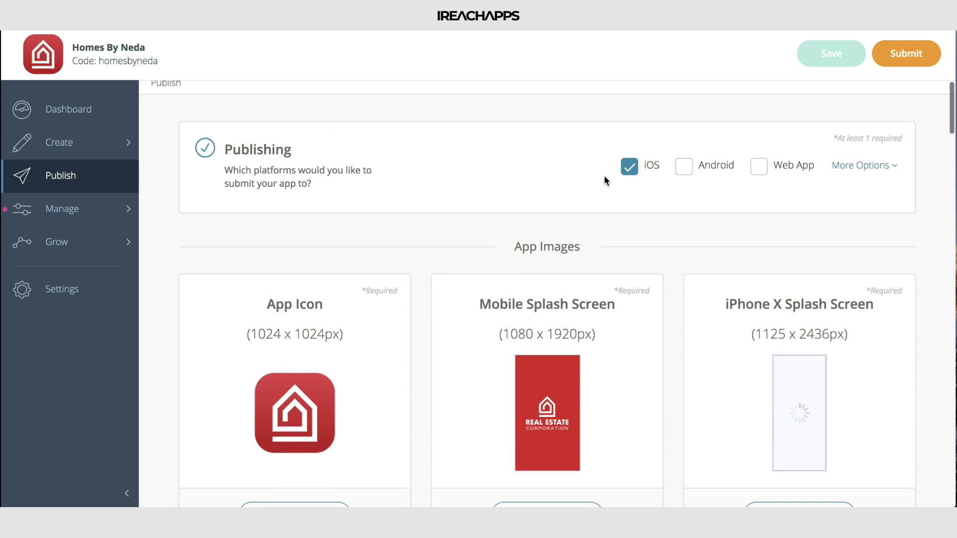
left_click(876, 170)
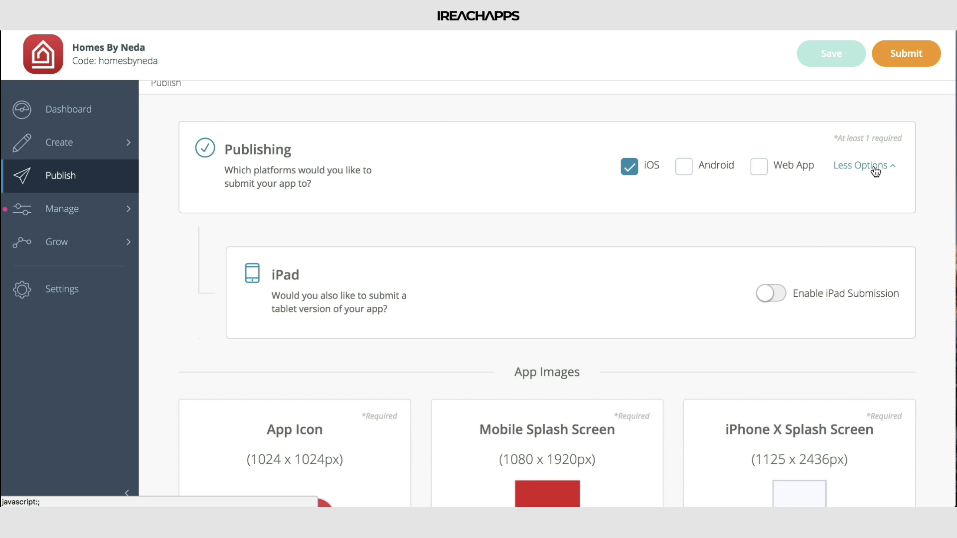
left_click(876, 171)
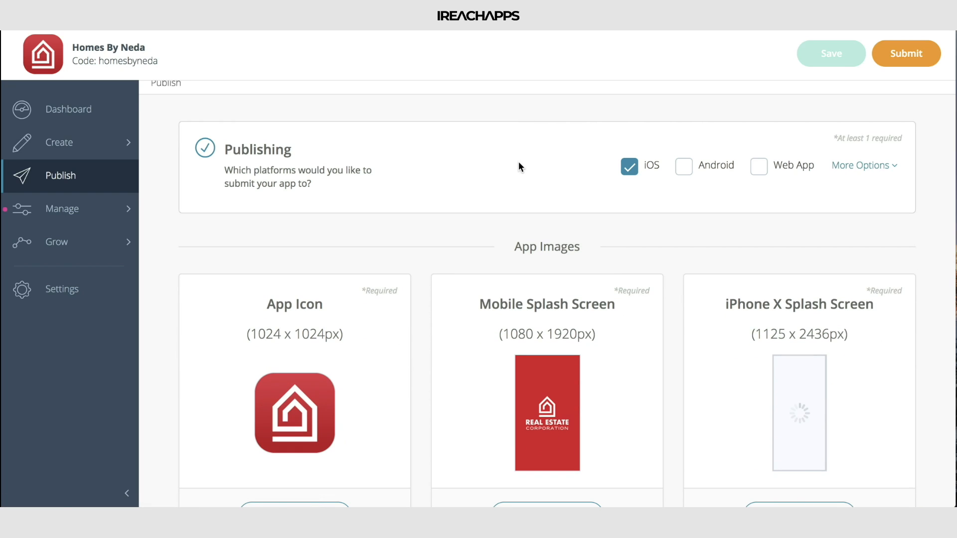
- Examine the iOS image requirements and the screenshot sections for the iPhone and iPhone X apps
scroll(518, 162, "down", 3)
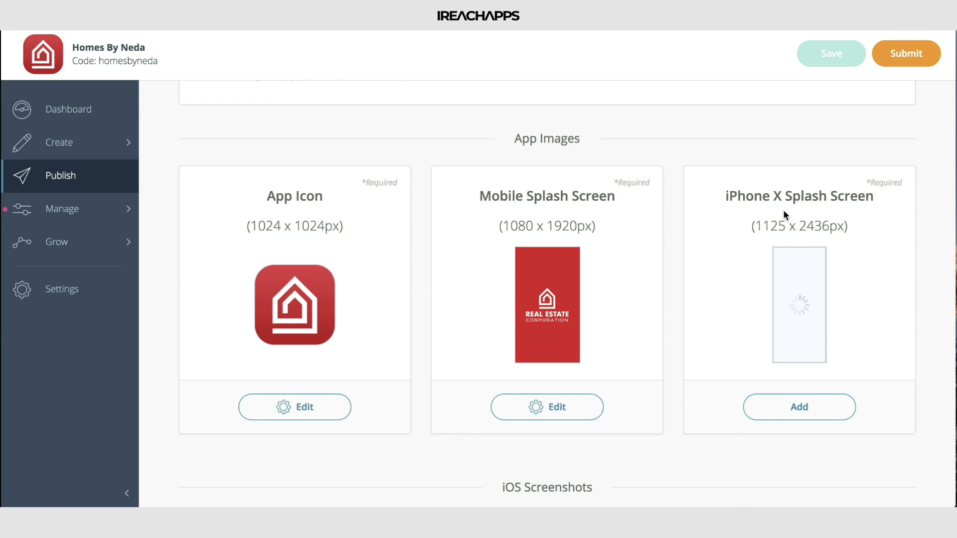
scroll(833, 211, "down", 2)
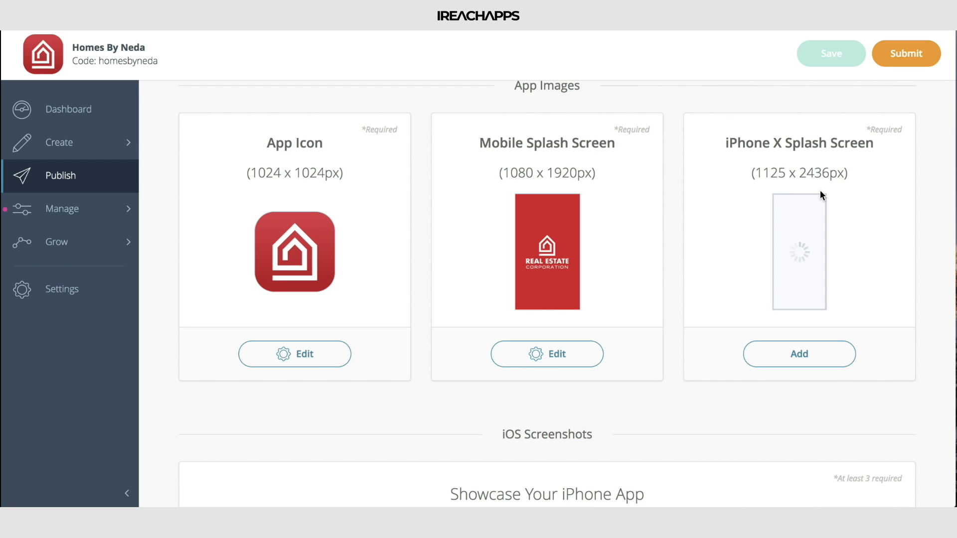
scroll(821, 190, "down", 1)
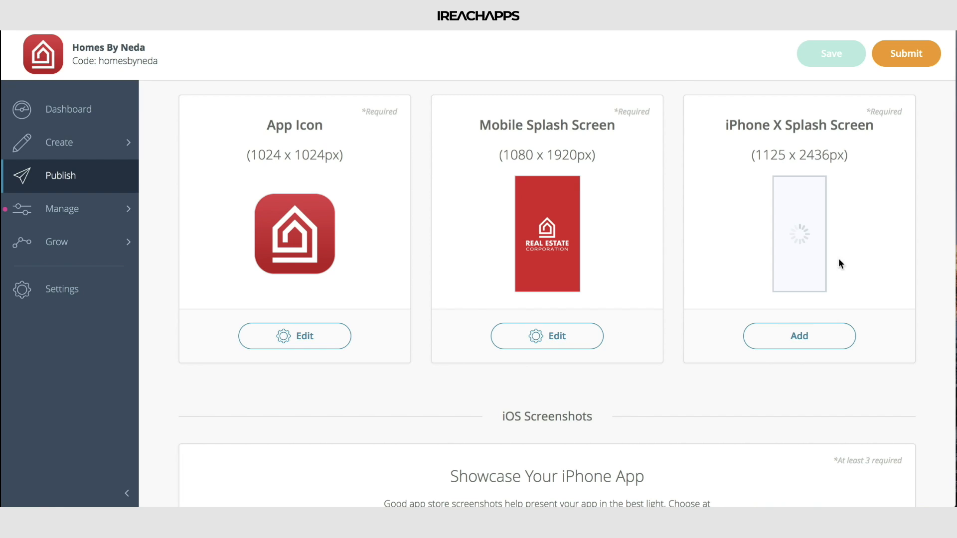
scroll(836, 193, "down", 6)
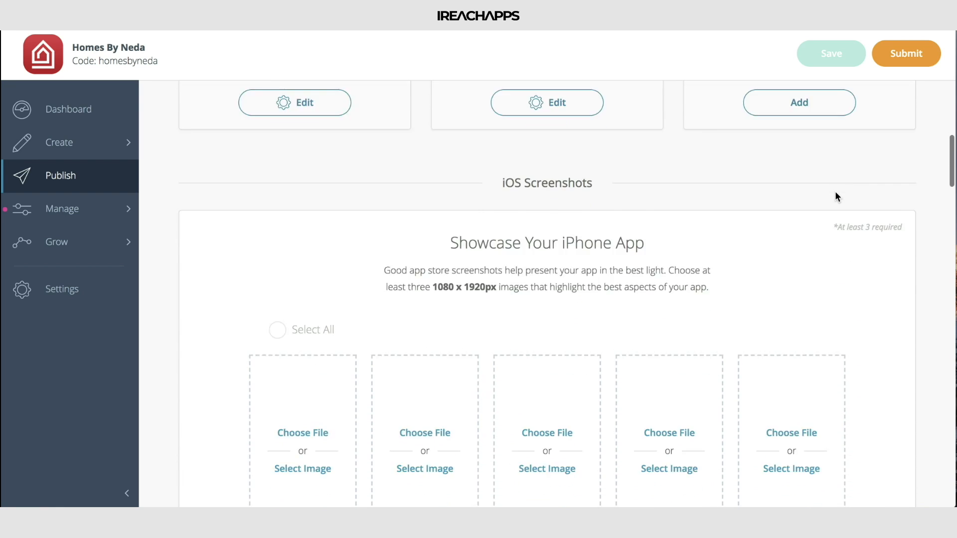
scroll(836, 196, "down", 1)
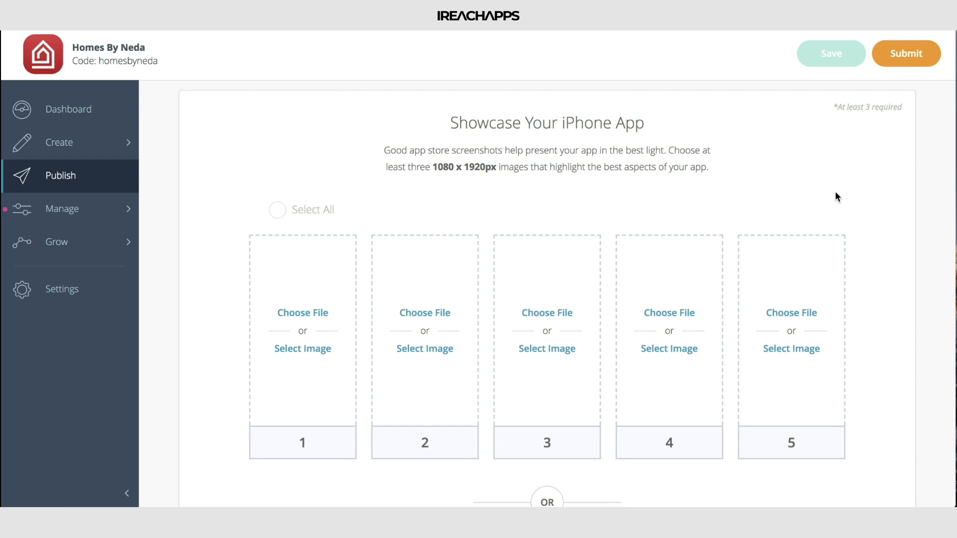
scroll(836, 194, "down", 1)
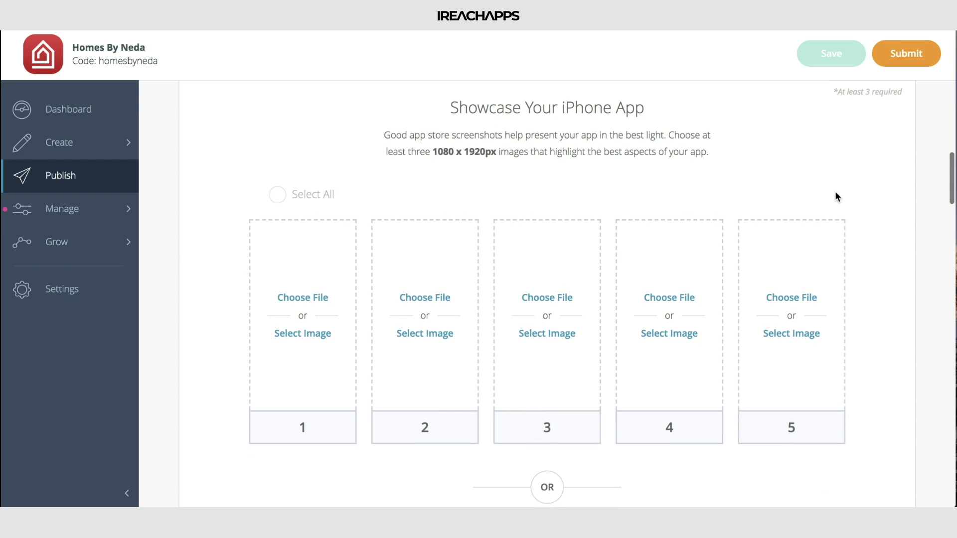
scroll(630, 313, "down", 4)
scroll(630, 308, "down", 10)
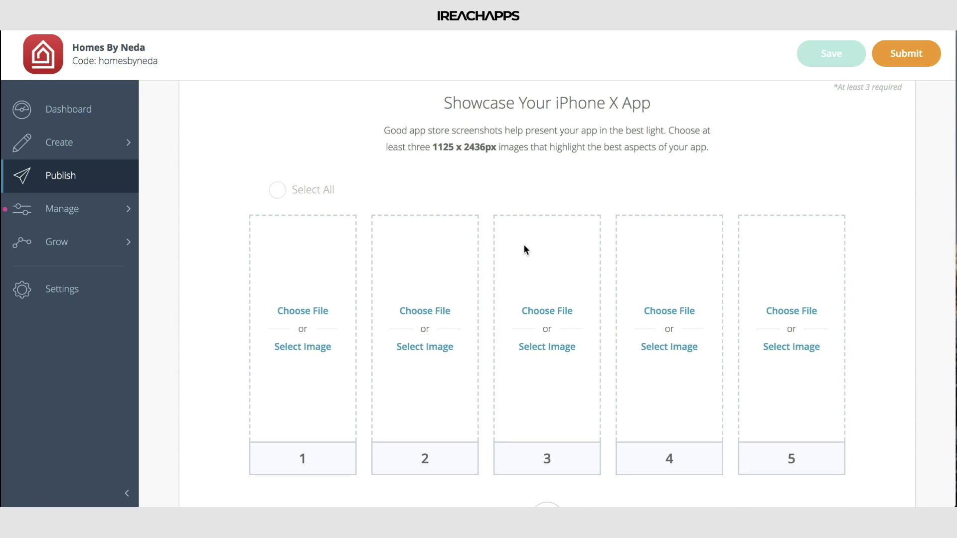
scroll(523, 244, "up", 11)
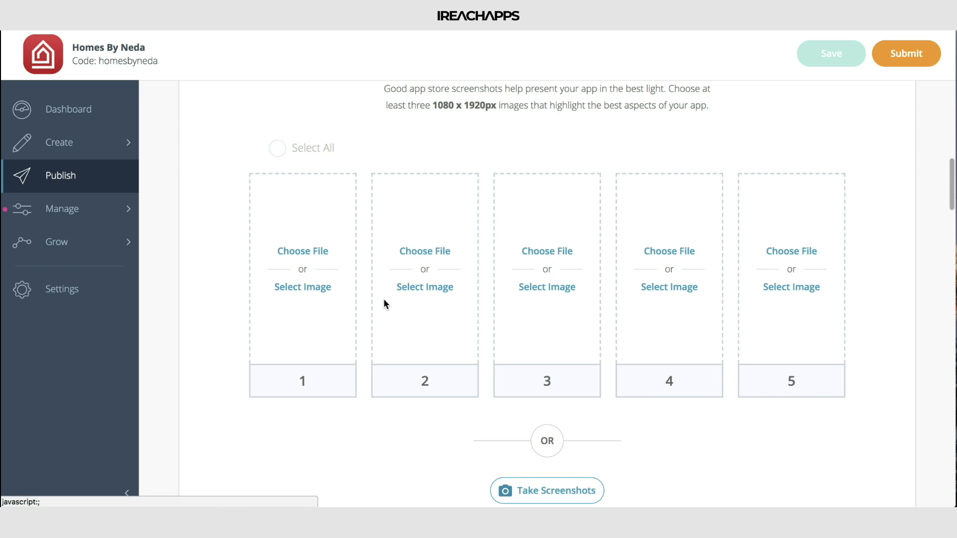
- Capture the app preview's home screen, navigation menu and Sign Up page as the first three iPhone screenshots
scroll(391, 317, "down", 1)
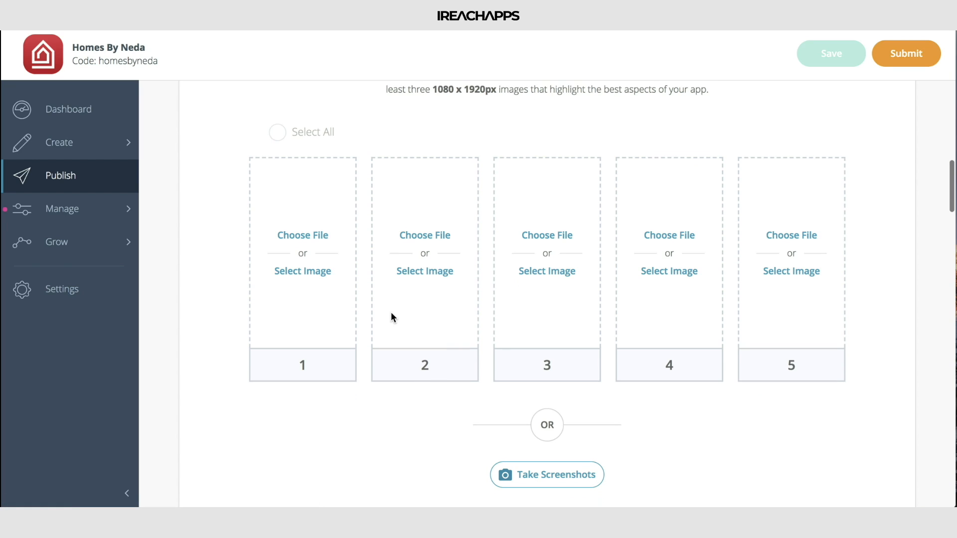
left_click(555, 483)
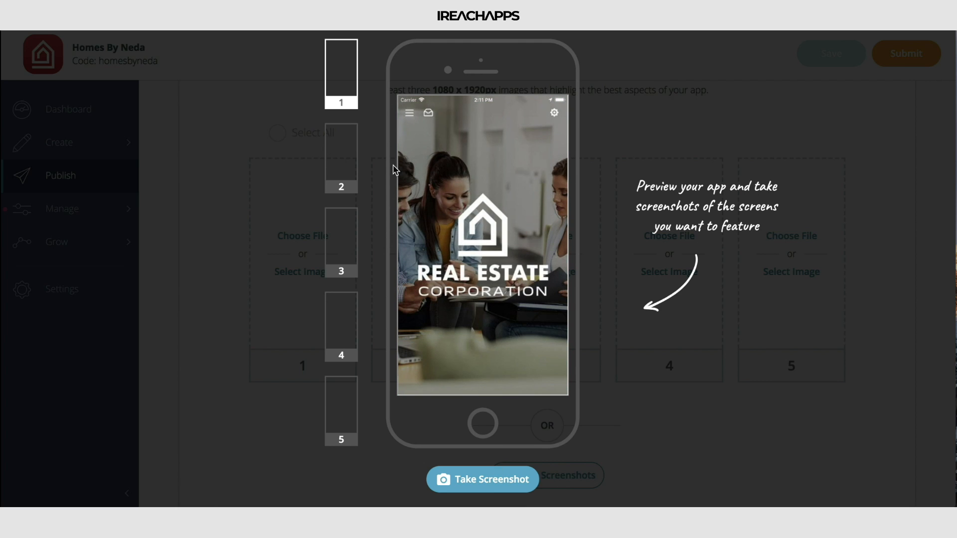
left_click(504, 488)
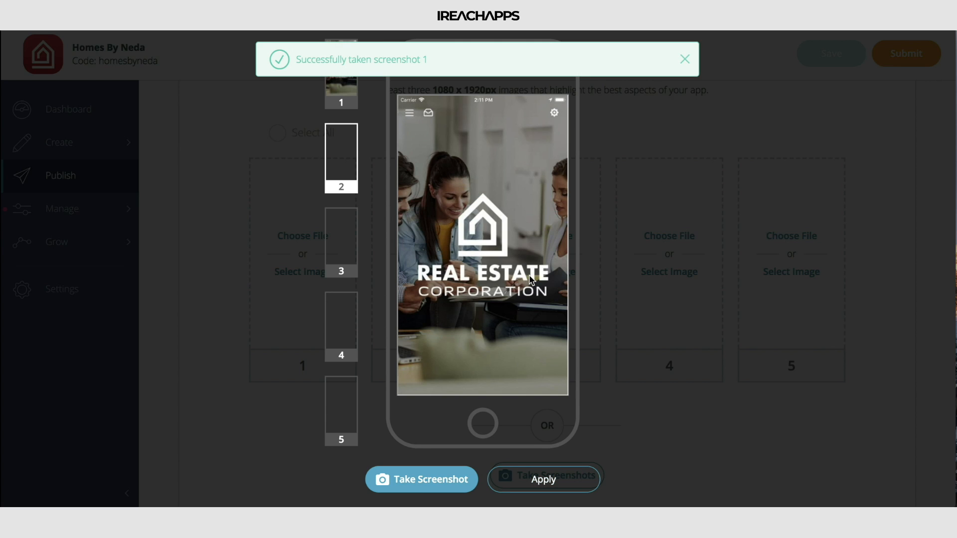
left_click(409, 113)
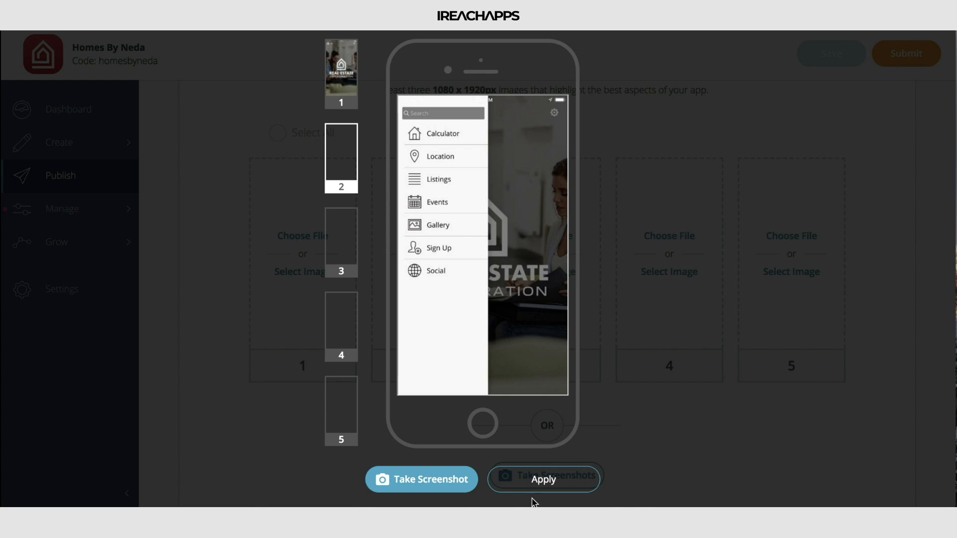
left_click(464, 484)
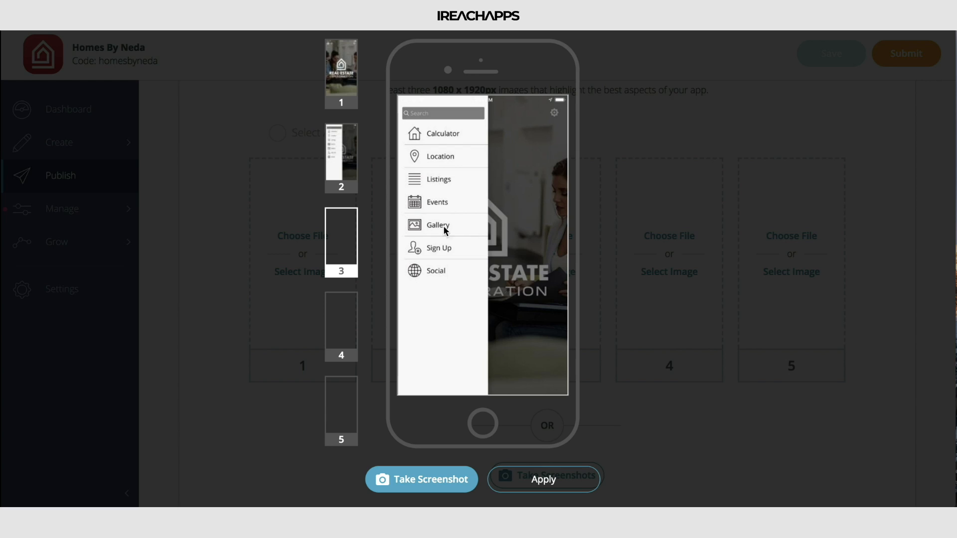
left_click(451, 247)
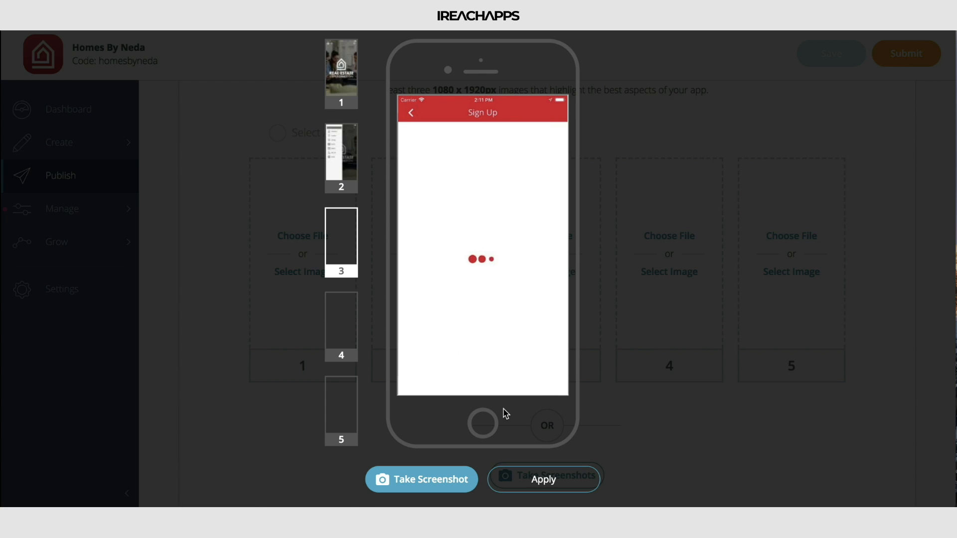
left_click(436, 478)
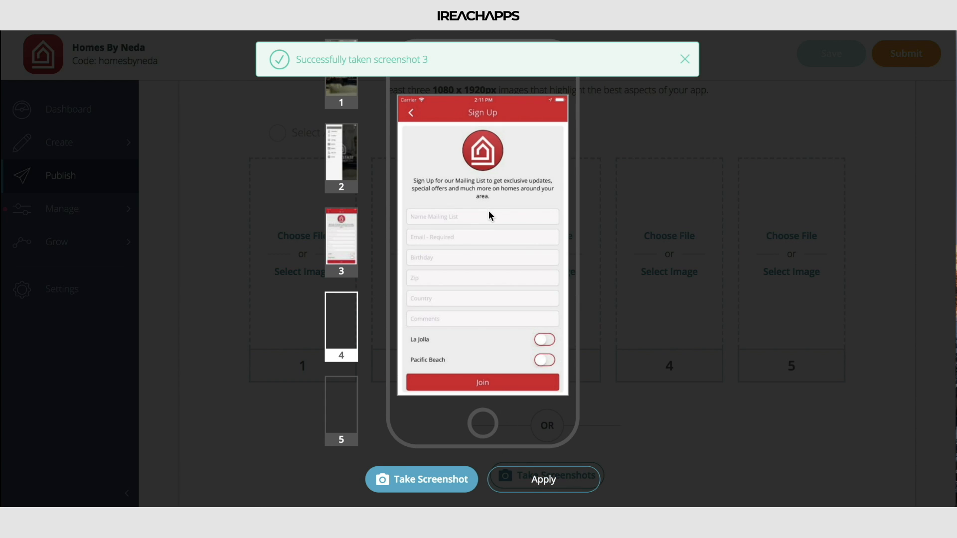
- Try filling in the name field of the Sign Up form in the app preview with a sample first name
left_click(440, 215)
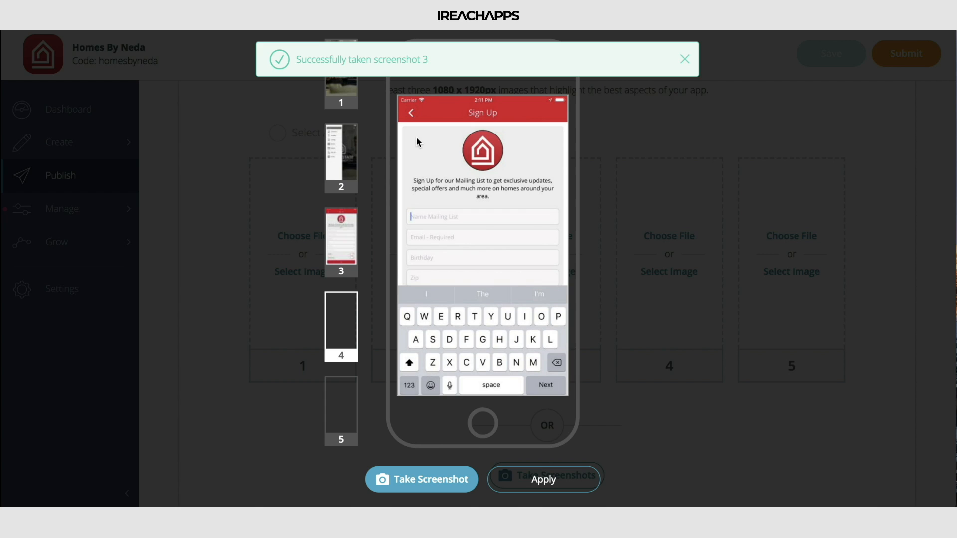
type("nick")
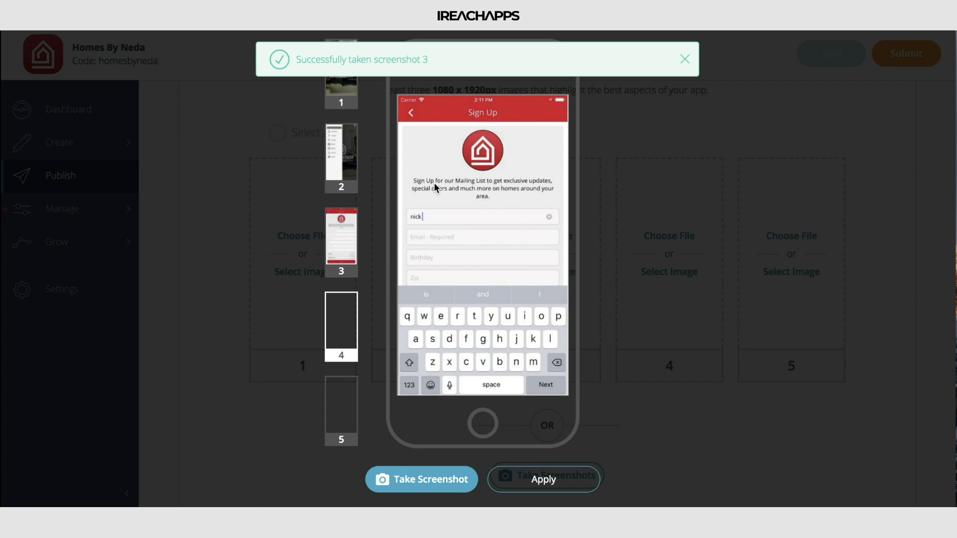
left_click(437, 186)
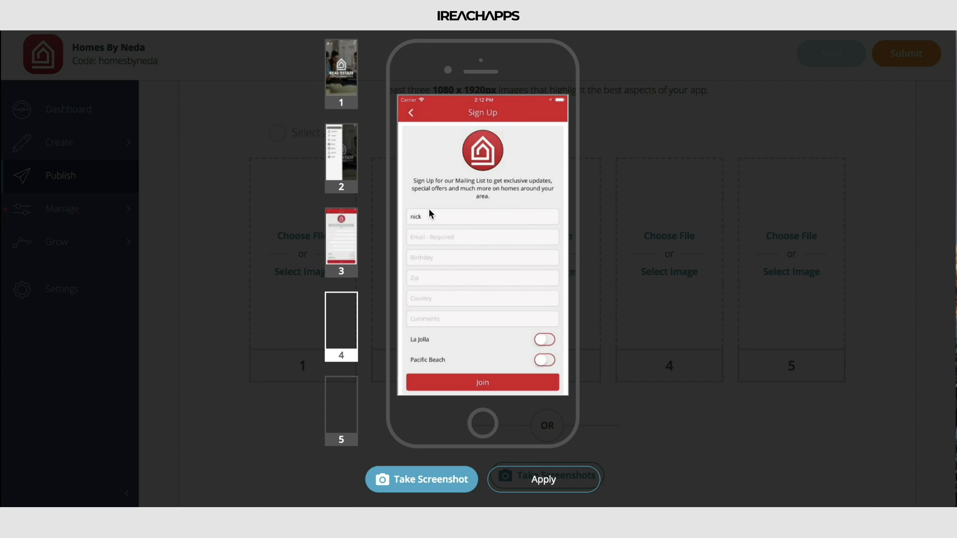
- Capture the app preview's Events page as the fourth iPhone screenshot and apply the captured screenshots
left_click(407, 116)
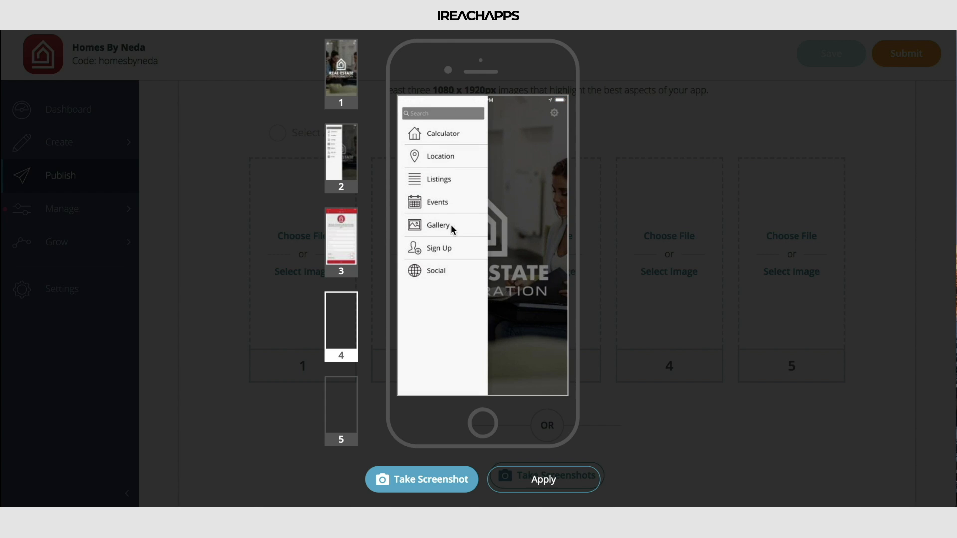
left_click(435, 217)
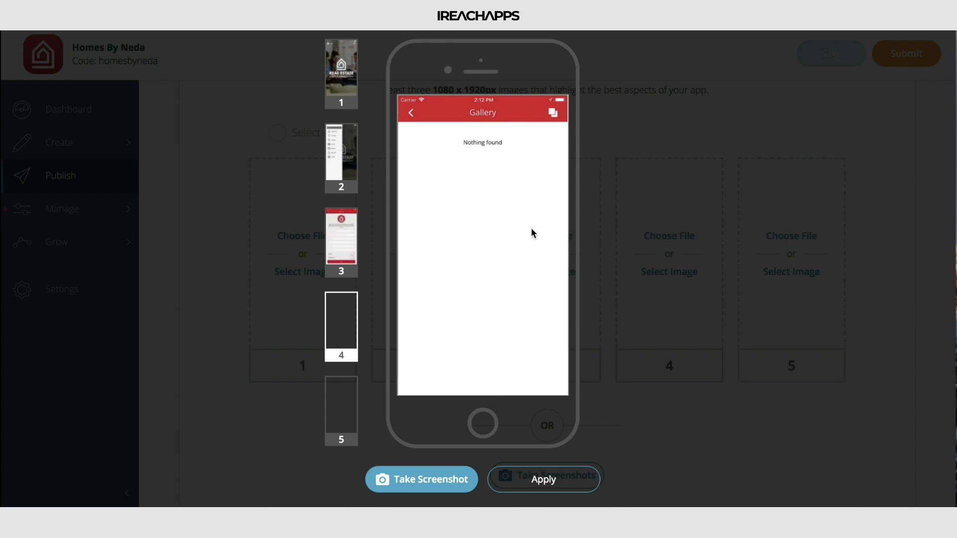
left_click(411, 113)
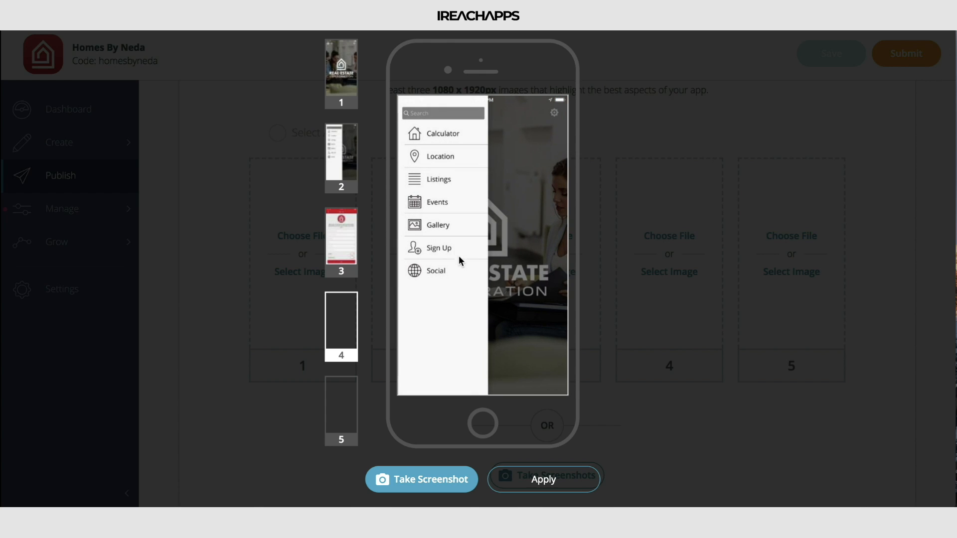
left_click(441, 208)
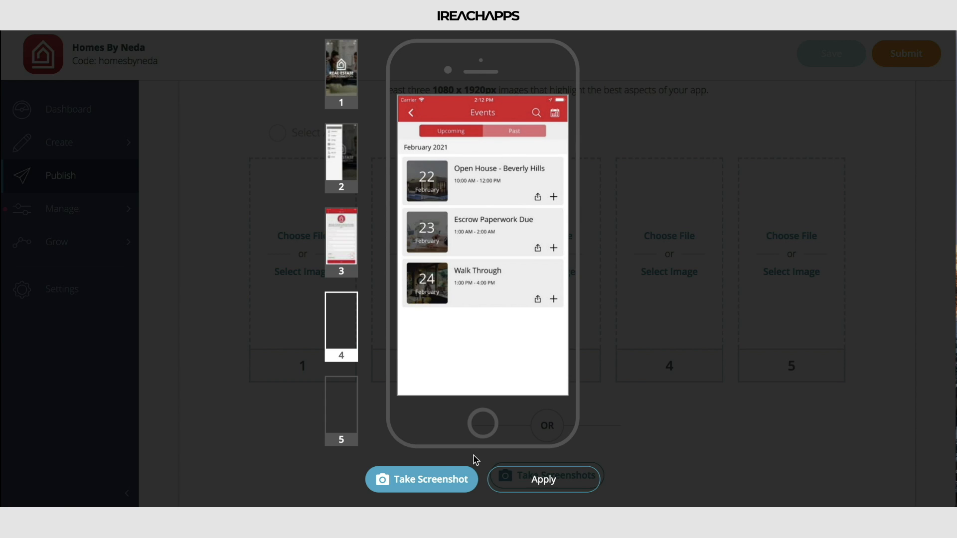
left_click(436, 478)
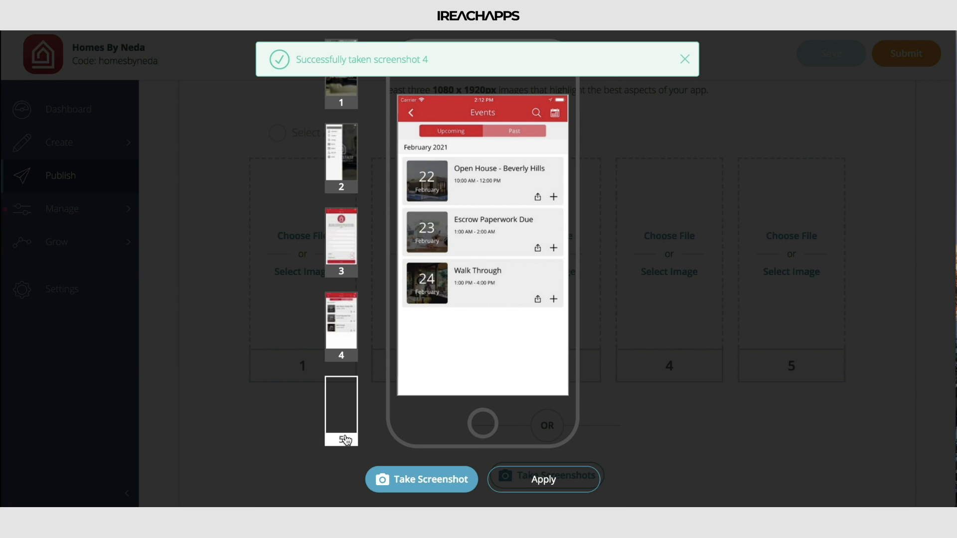
left_click(574, 490)
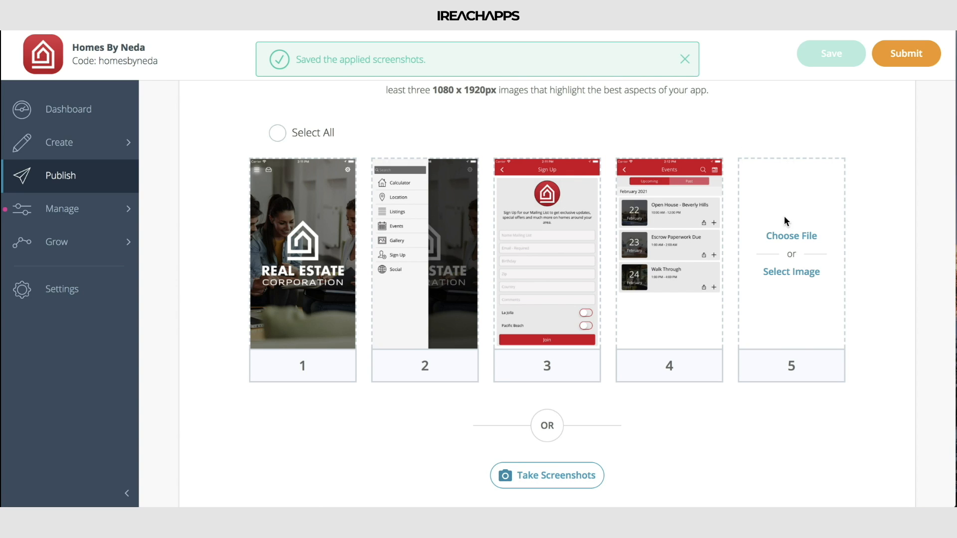
- Check the file upload option for the fifth iPhone screenshot and the required image dimensions
left_click(793, 236)
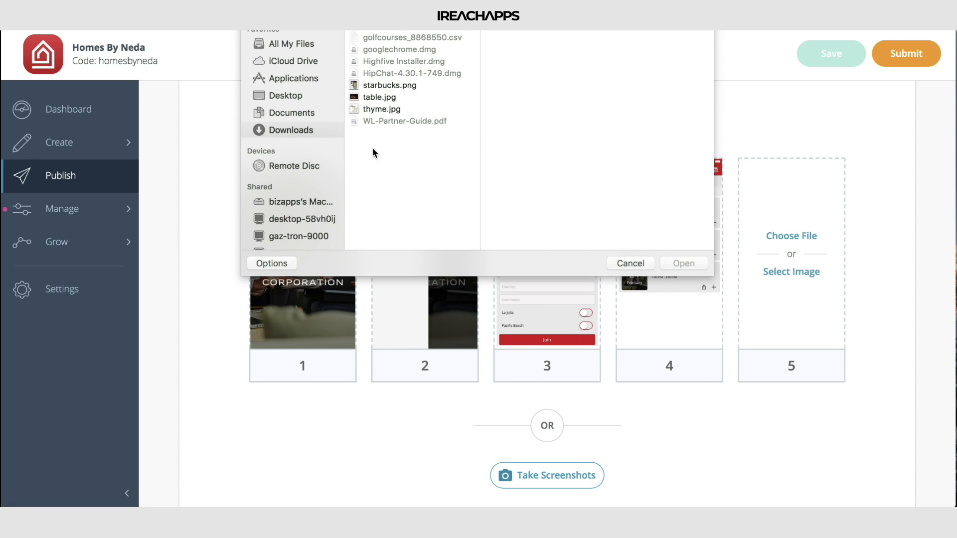
left_click(644, 264)
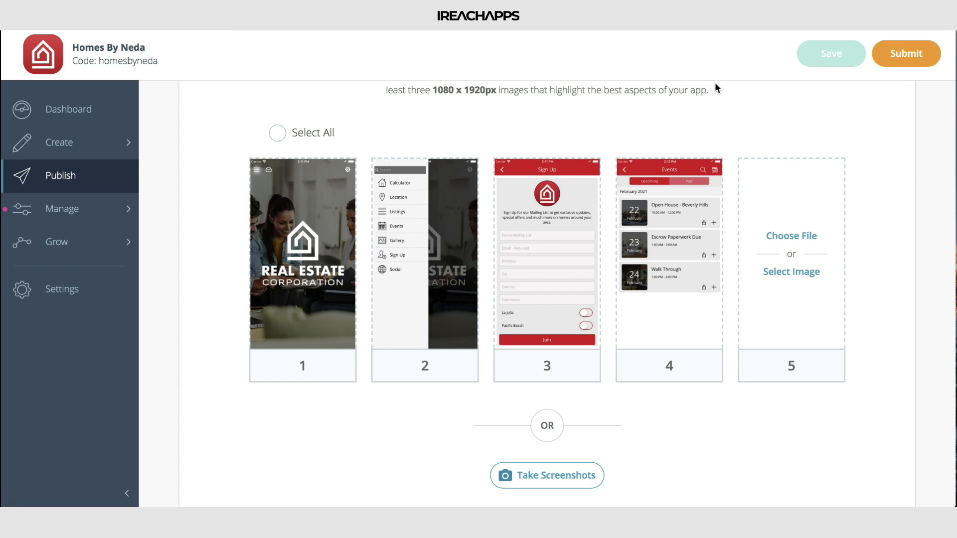
scroll(715, 88, "up", 2)
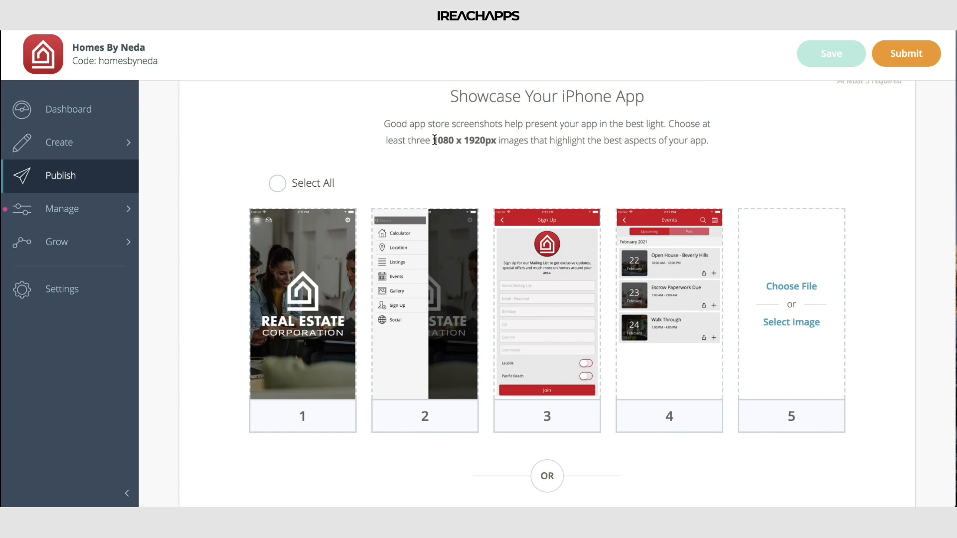
left_click_drag(435, 140, 497, 141)
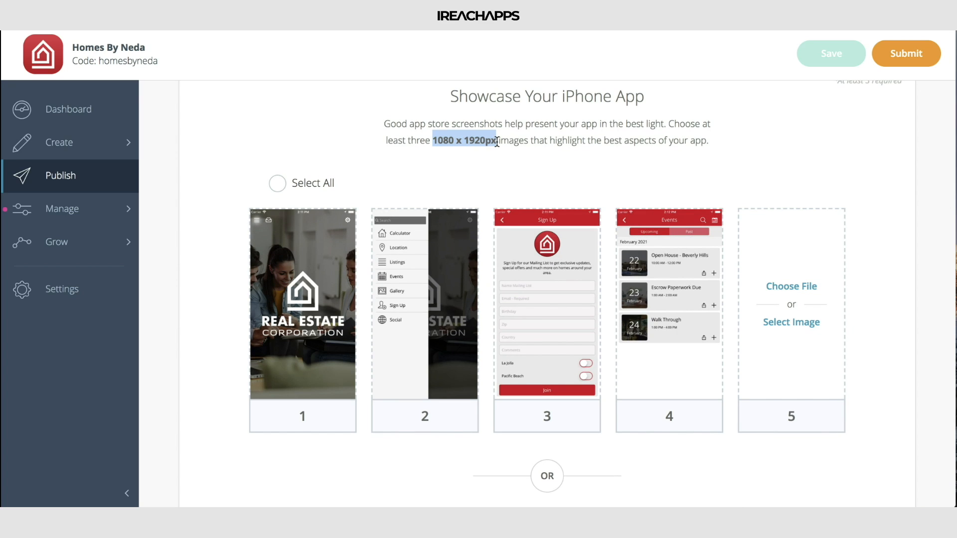
left_click(541, 163)
- Examine the Basic Information fields, from app name, description and keywords through default language and industry type
scroll(542, 161, "down", 10)
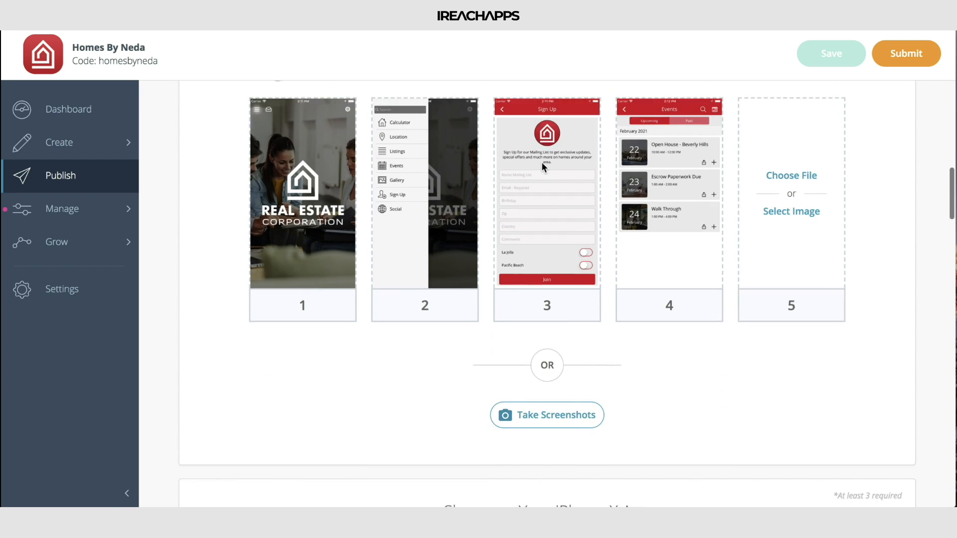
scroll(543, 164, "down", 12)
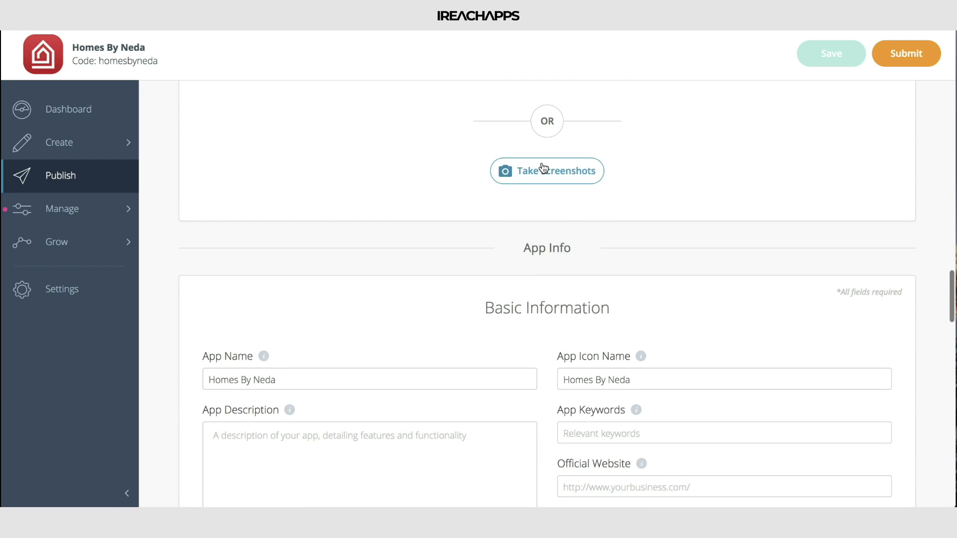
scroll(542, 163, "down", 1)
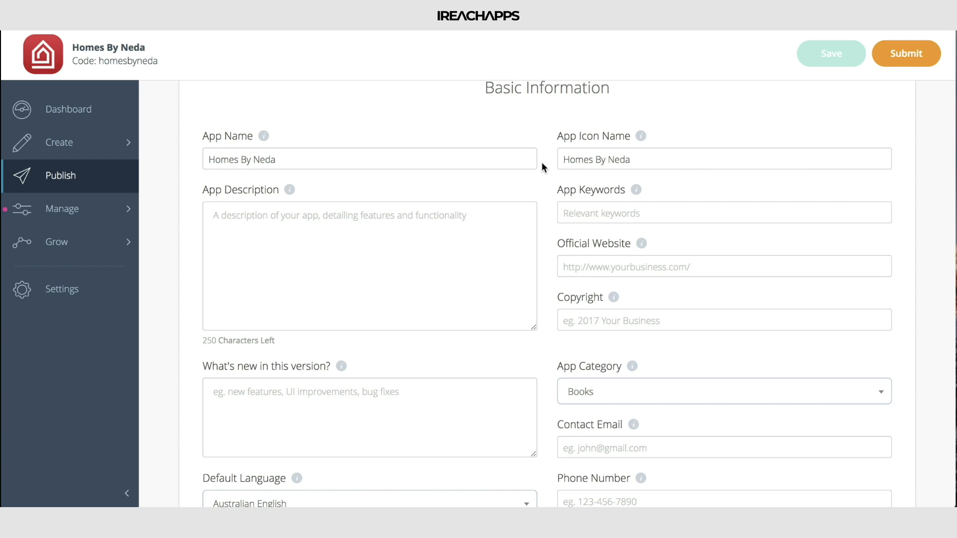
scroll(542, 166, "down", 1)
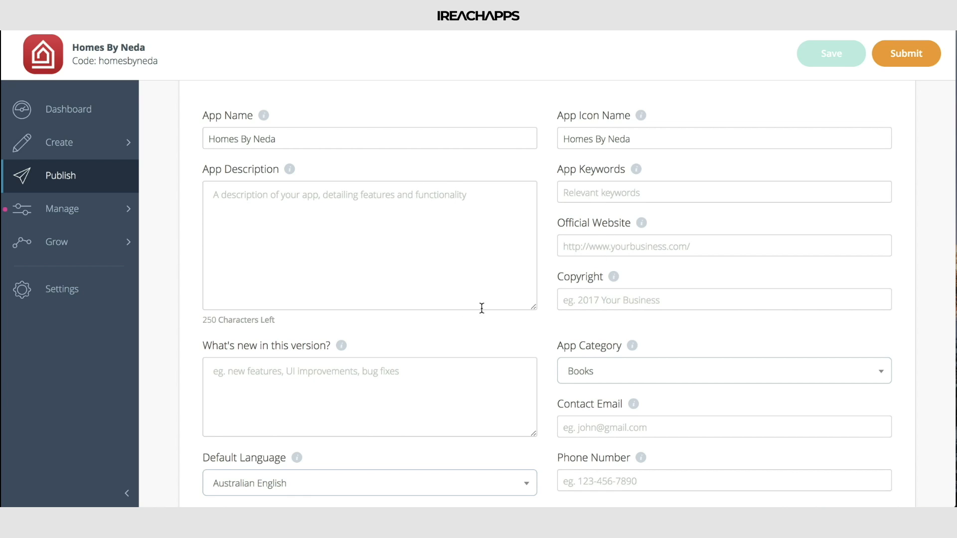
scroll(477, 274, "down", 3)
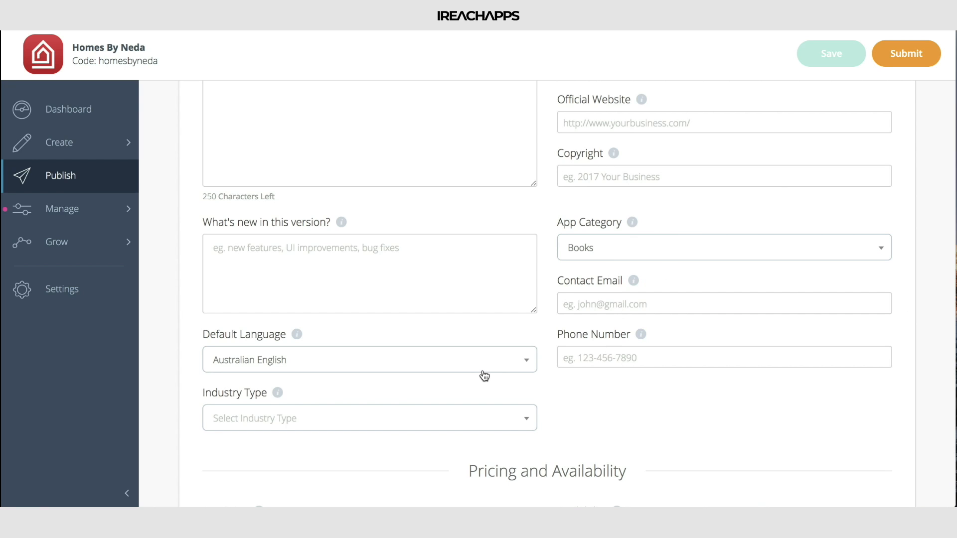
left_click(504, 421)
left_click(571, 420)
scroll(570, 419, "down", 1)
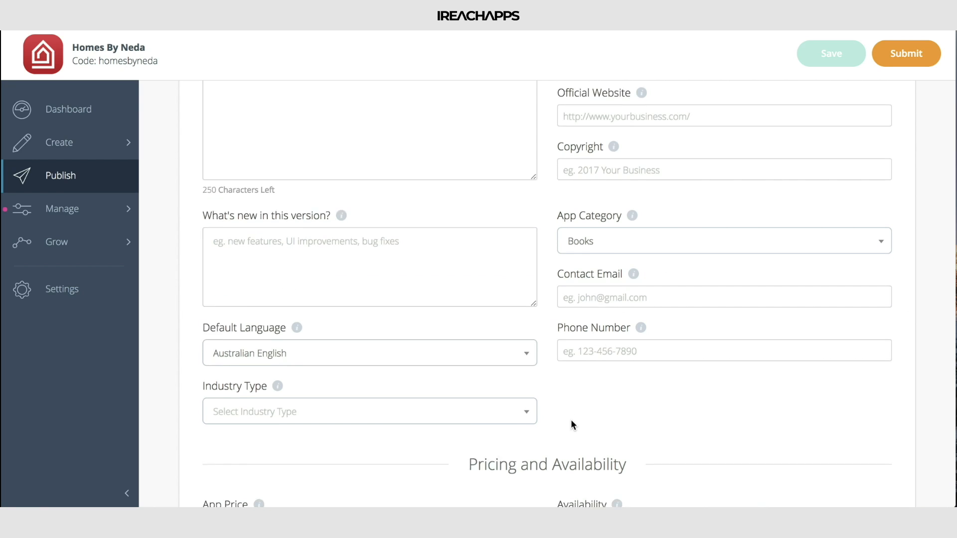
scroll(572, 422, "down", 3)
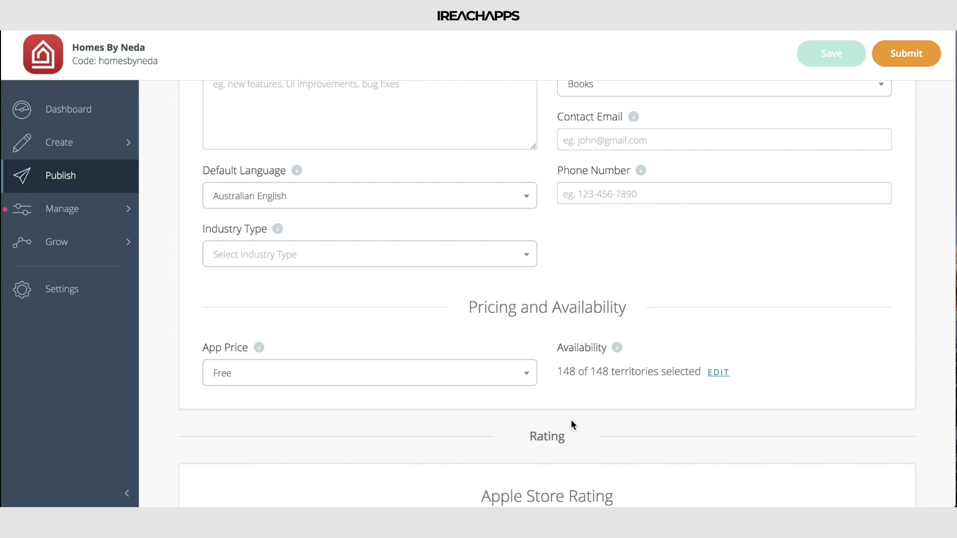
- Browse the available App Price options without changing the selected price
left_click(504, 380)
left_click(644, 323)
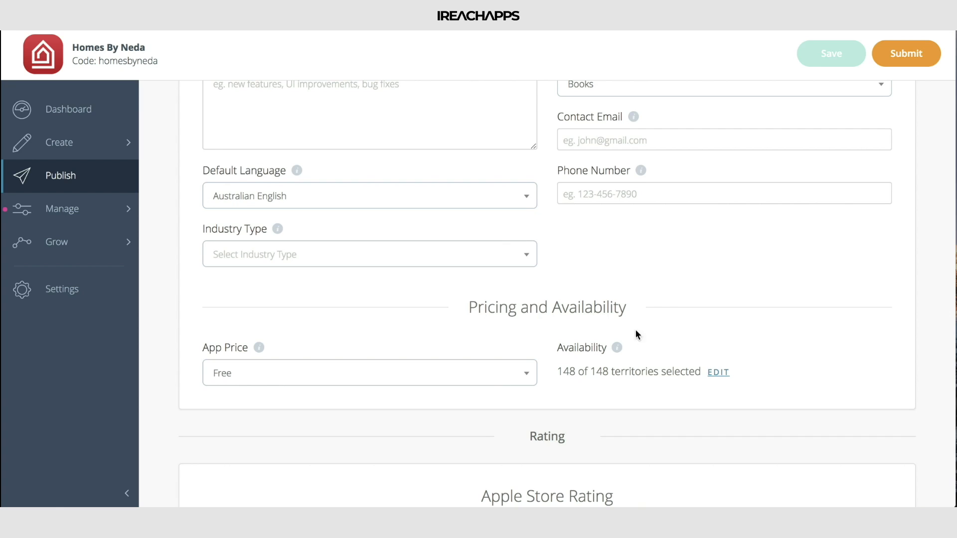
left_click(342, 372)
scroll(339, 270, "down", 15)
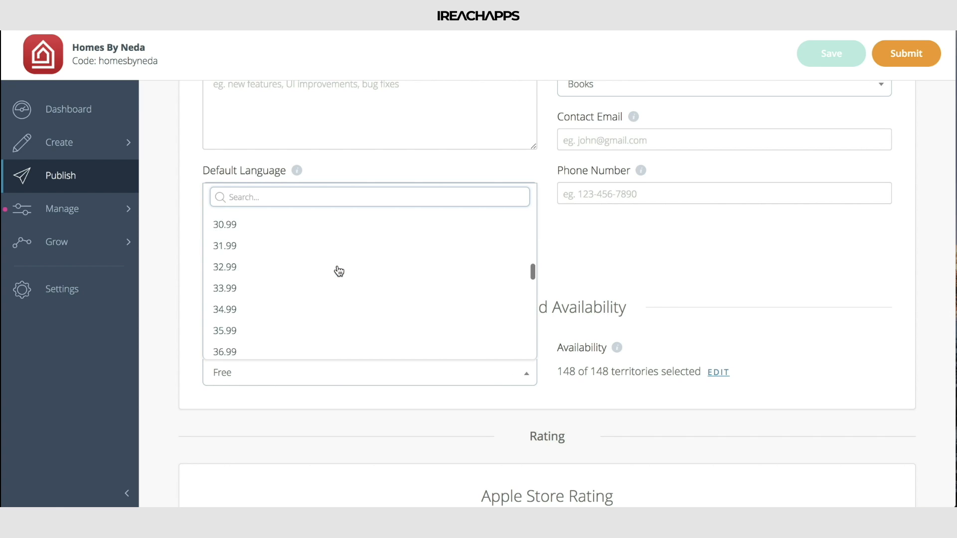
scroll(338, 272, "up", 15)
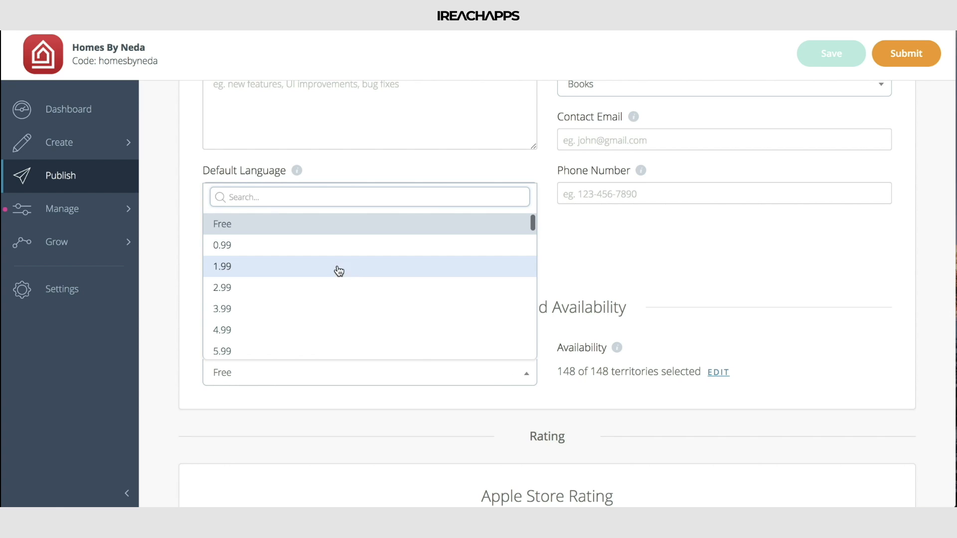
left_click(636, 275)
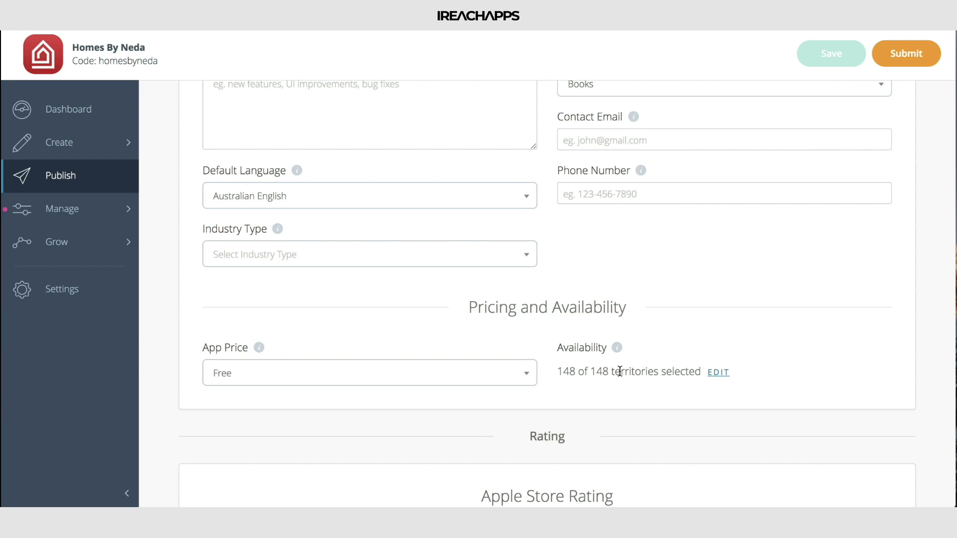
- Limit the app's territory availability to the United States by deselecting all territories and selecting only that one
left_click(722, 373)
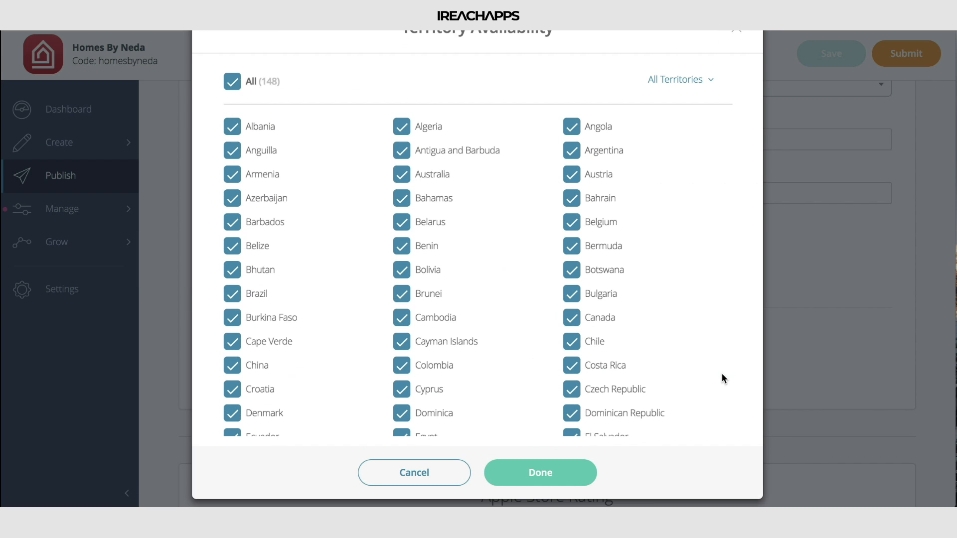
left_click(233, 84)
scroll(369, 223, "down", 3)
scroll(369, 226, "down", 15)
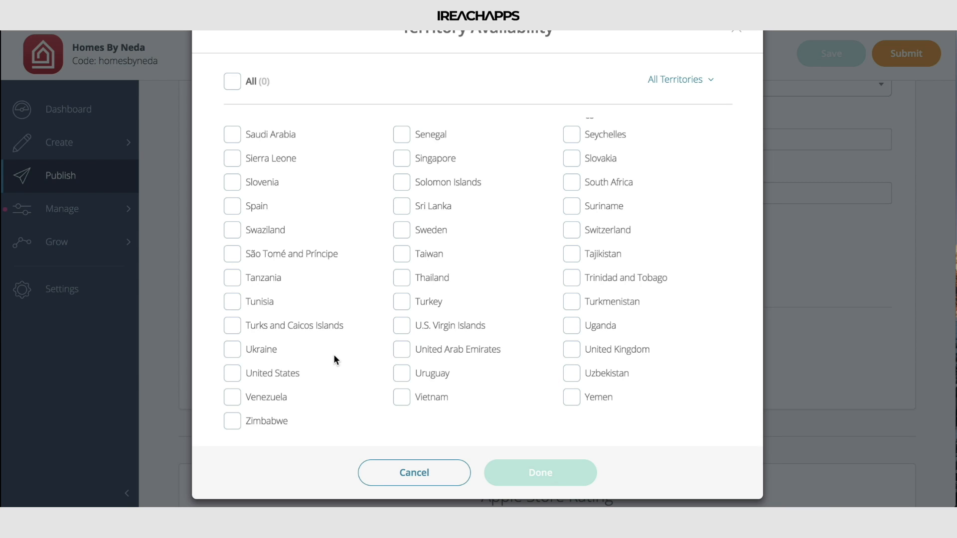
scroll(334, 354, "up", 20)
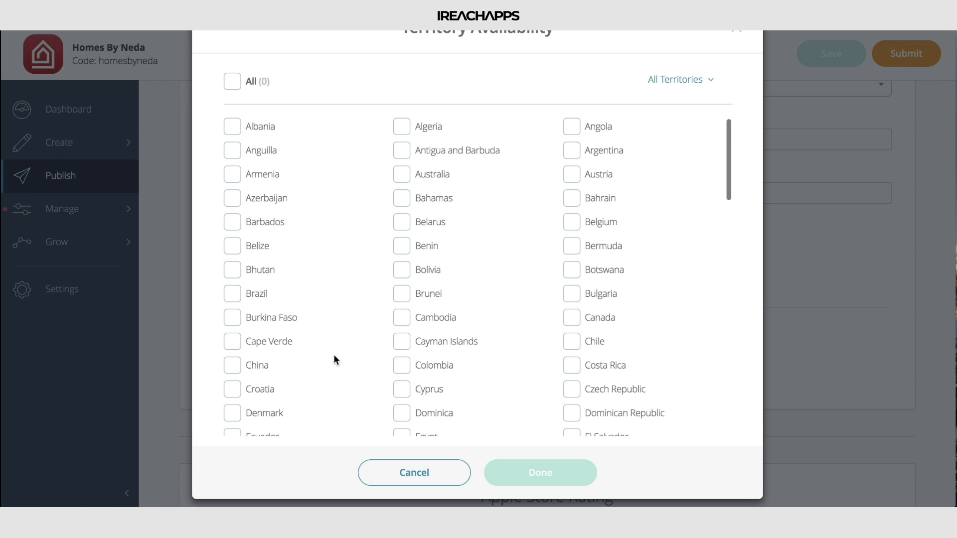
scroll(334, 354, "down", 1)
scroll(334, 355, "down", 20)
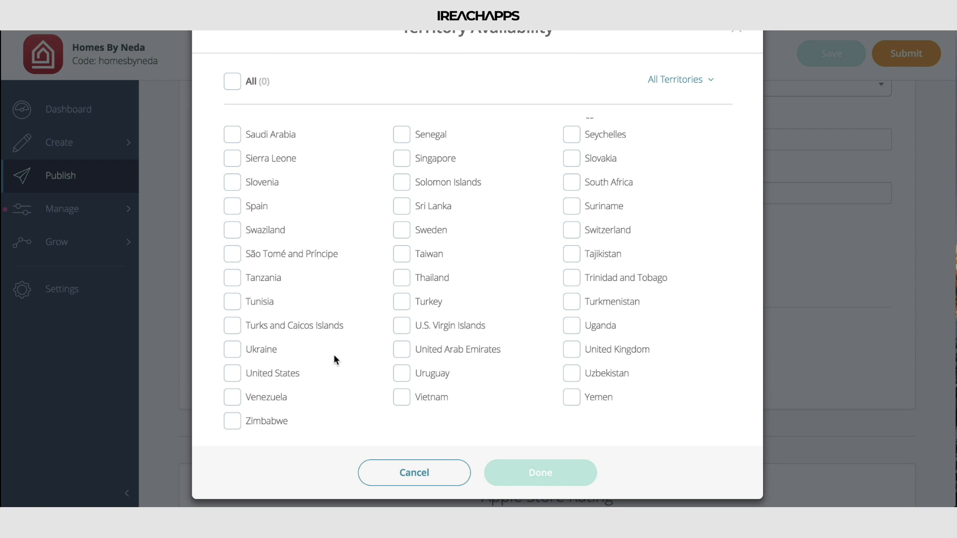
left_click(232, 375)
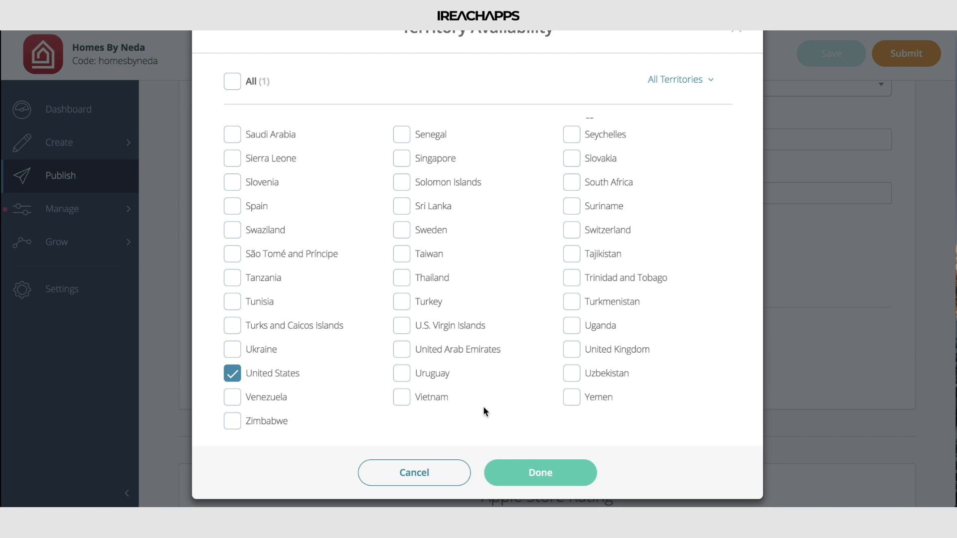
left_click(542, 486)
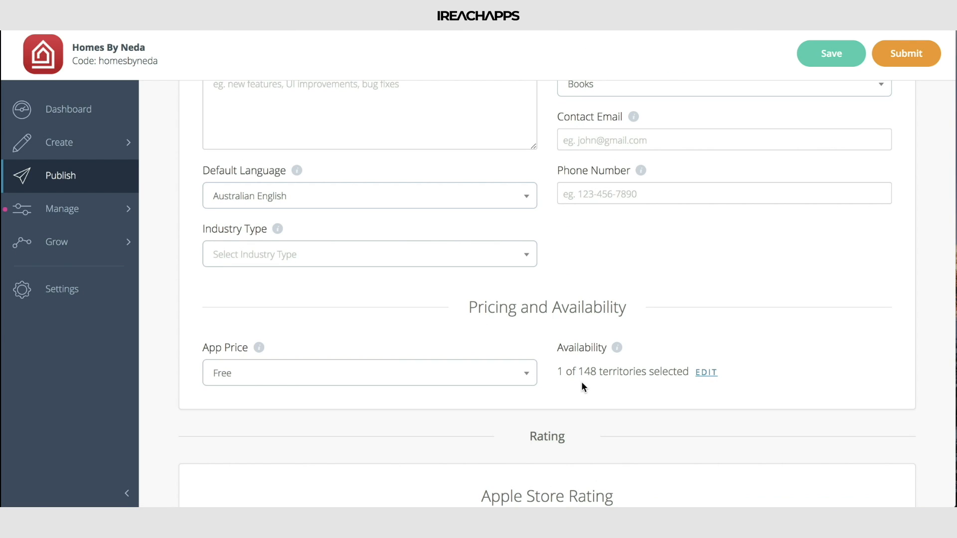
- Examine the Apple Store Rating questionnaire, from the violence and mature content categories through web access, gambling and the resulting age rating
scroll(728, 273, "down", 4)
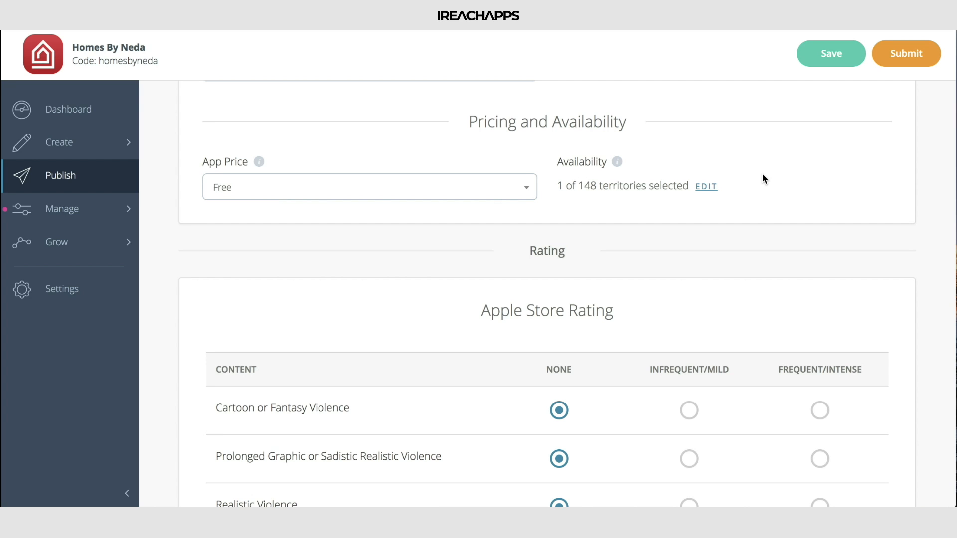
scroll(764, 179, "down", 3)
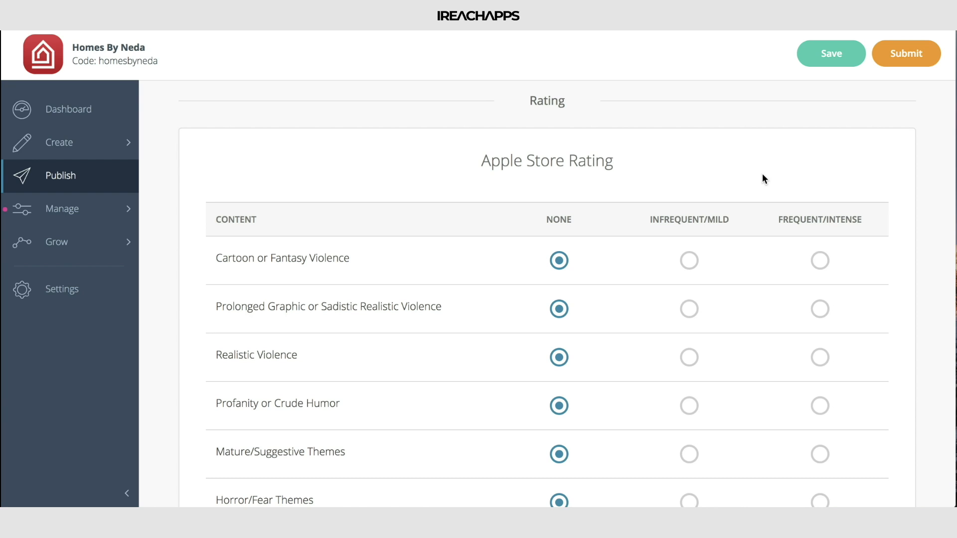
scroll(764, 178, "down", 2)
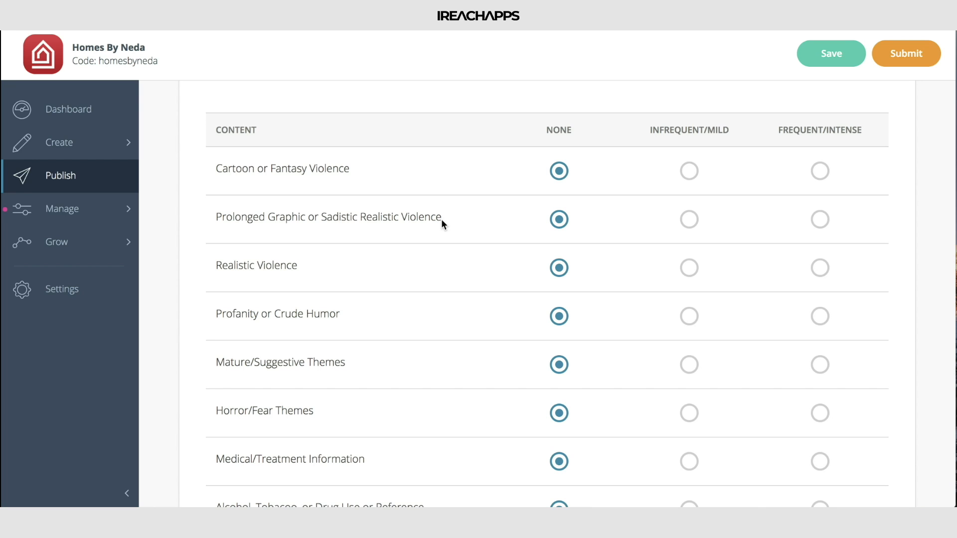
scroll(347, 287, "down", 3)
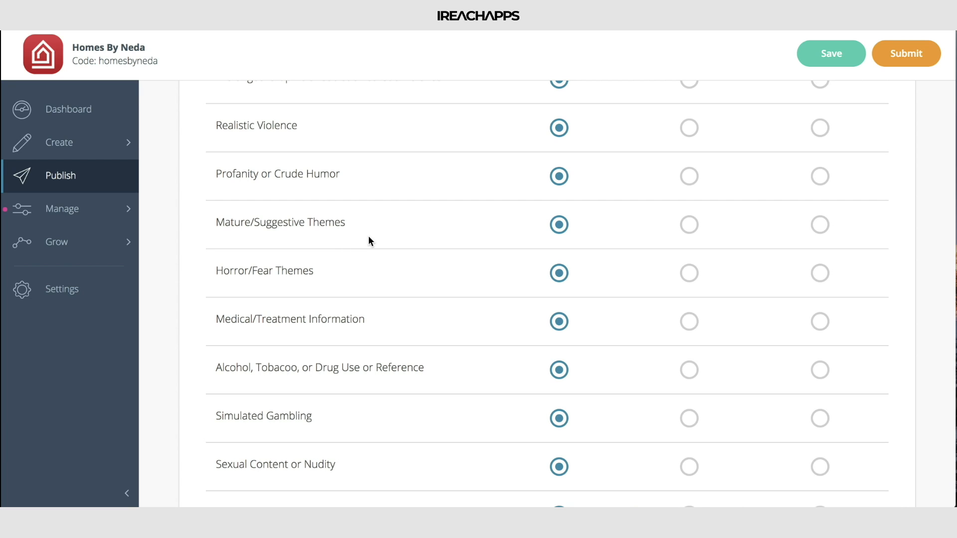
scroll(368, 237, "down", 2)
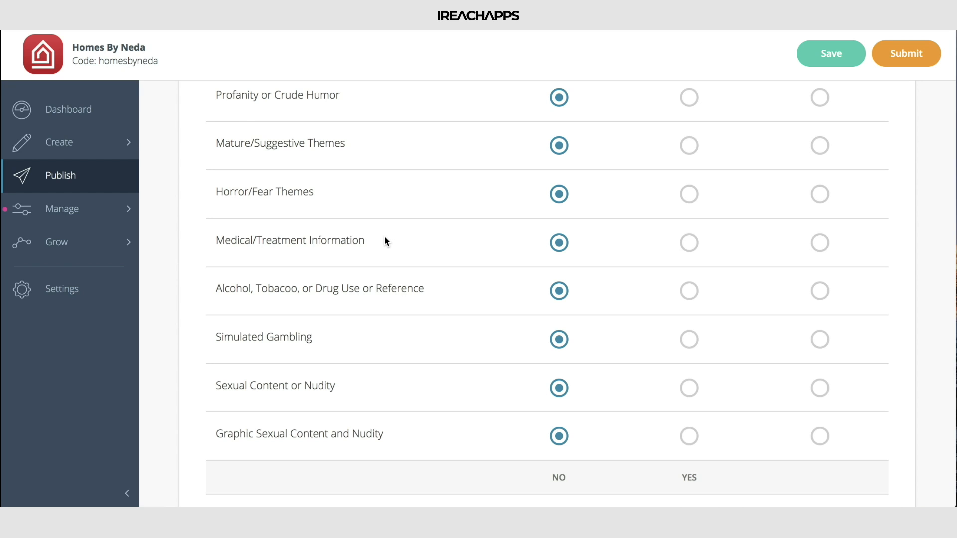
scroll(385, 240, "down", 2)
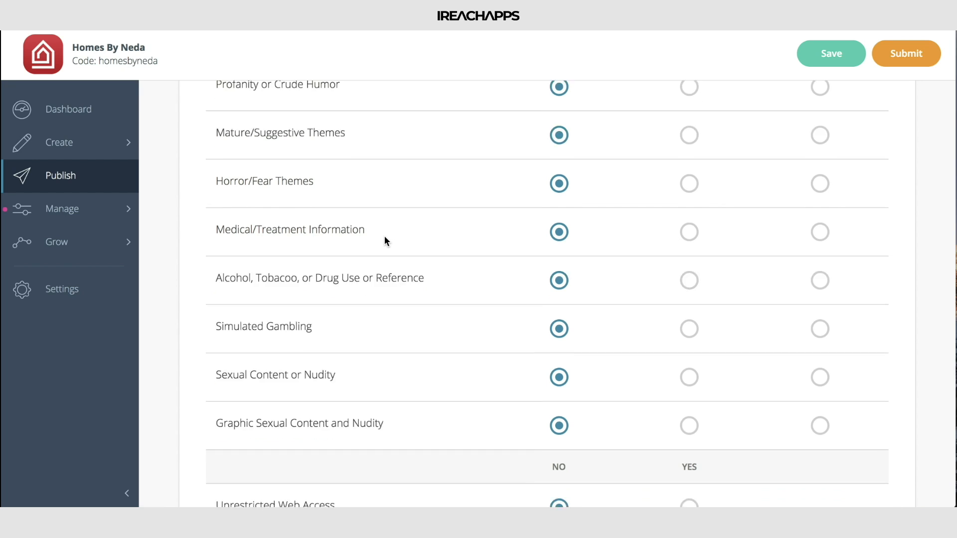
scroll(425, 315, "down", 2)
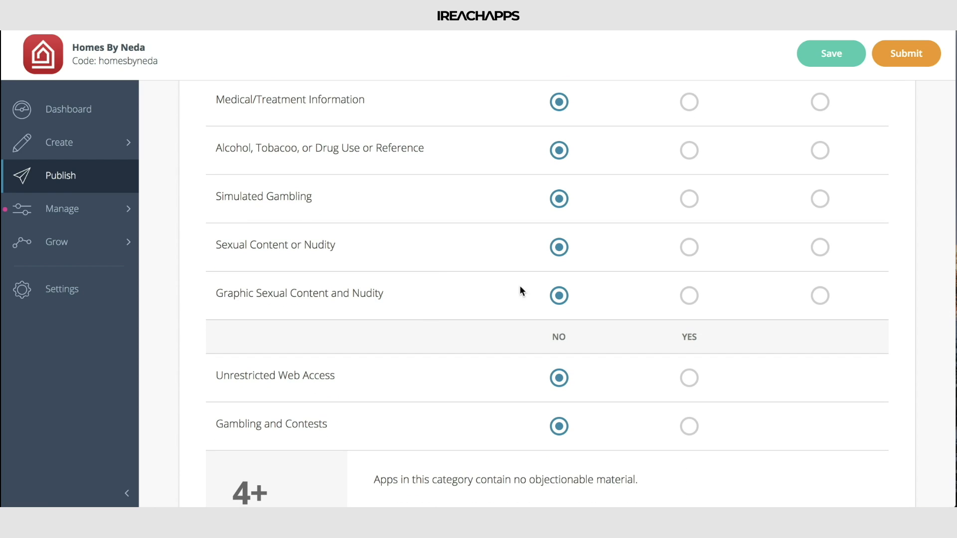
scroll(653, 299, "up", 10)
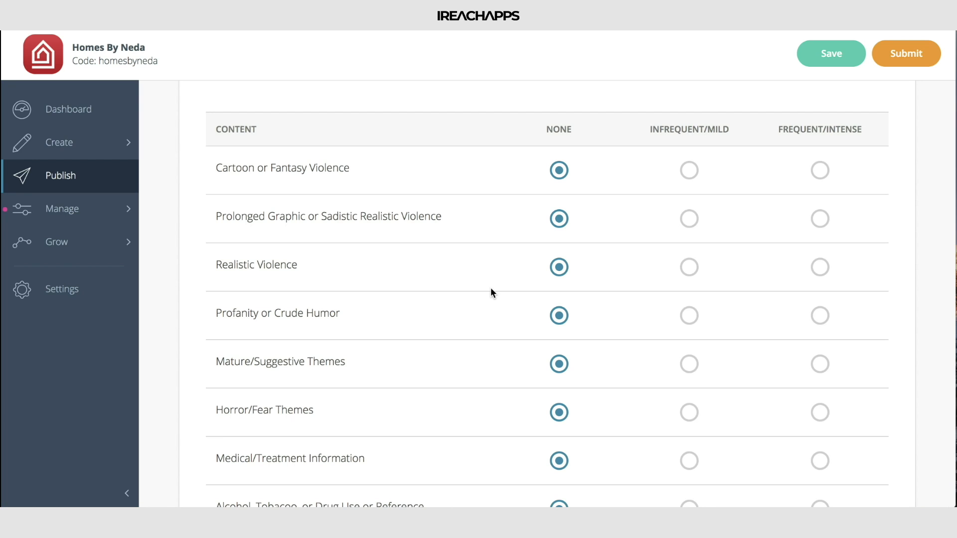
scroll(491, 288, "down", 10)
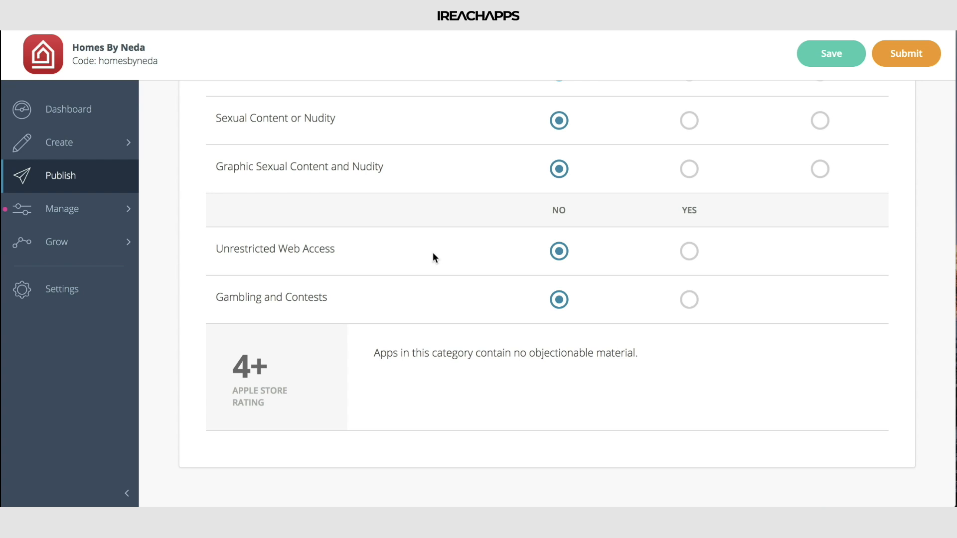
- In the Apple Store Rating, answer Yes for Unrestricted Web Access and No for Gambling and Contests
left_click(689, 251)
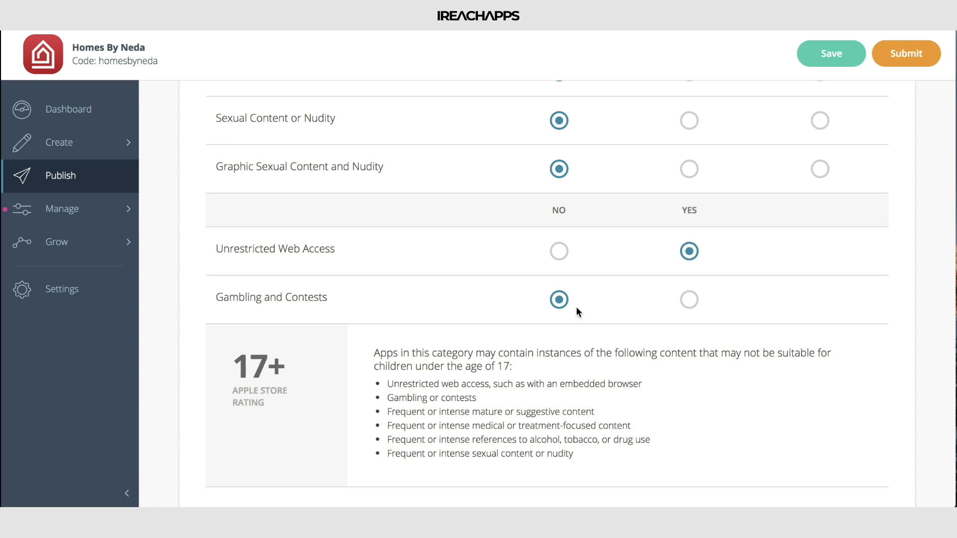
left_click(688, 301)
left_click(561, 301)
scroll(605, 296, "down", 2)
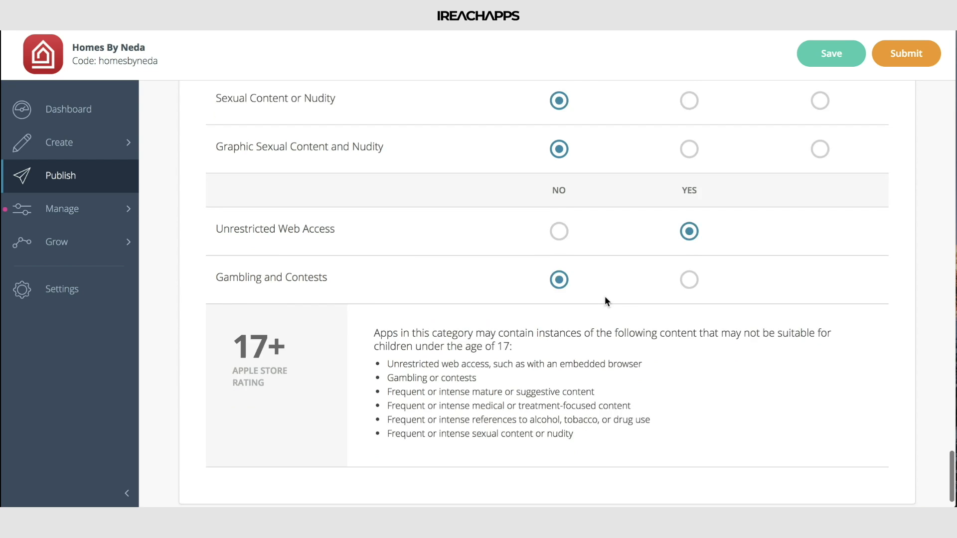
- Add Web App to the publishing platforms and look through the screenshot, pricing and rating sections of the publish form
scroll(605, 296, "up", 10)
scroll(605, 296, "up", 15)
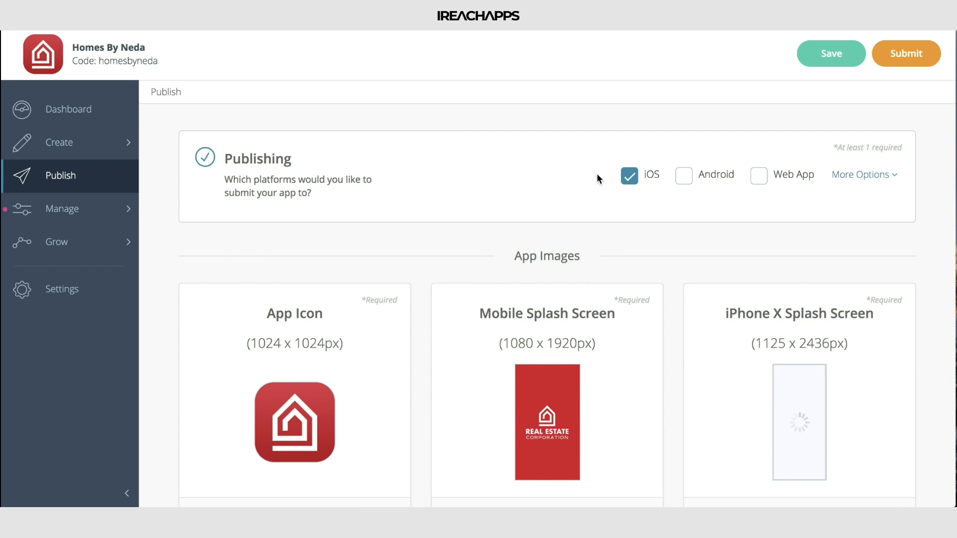
left_click(684, 175)
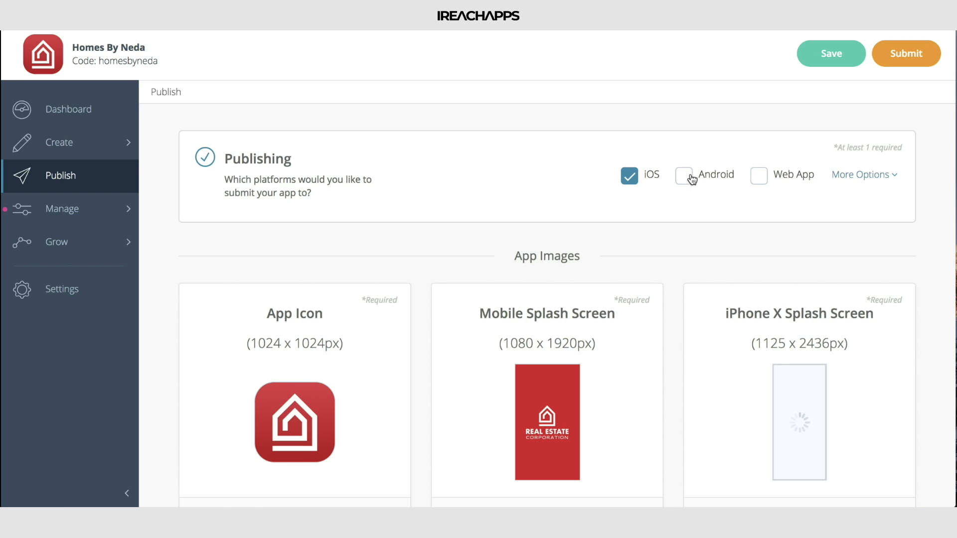
left_click(758, 176)
scroll(677, 204, "down", 1)
scroll(678, 205, "down", 15)
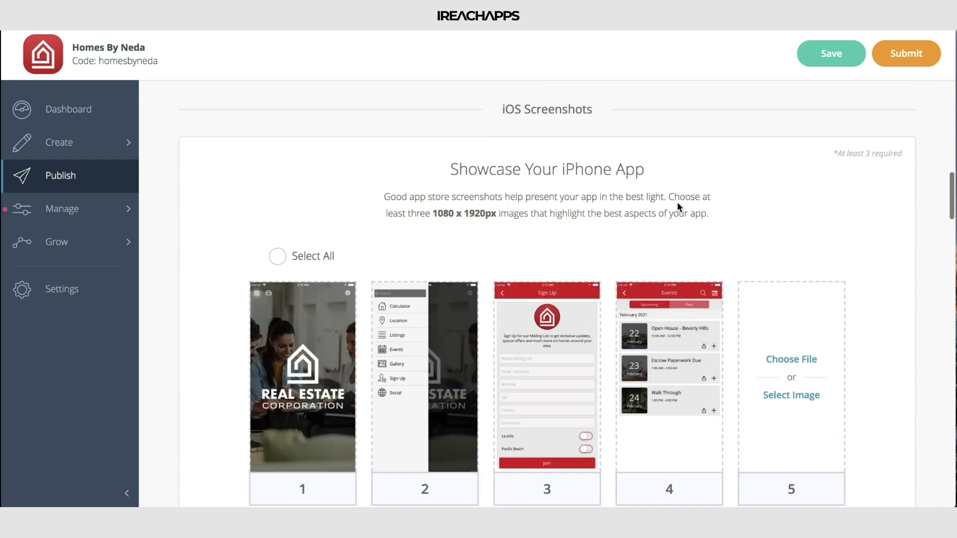
scroll(678, 206, "down", 20)
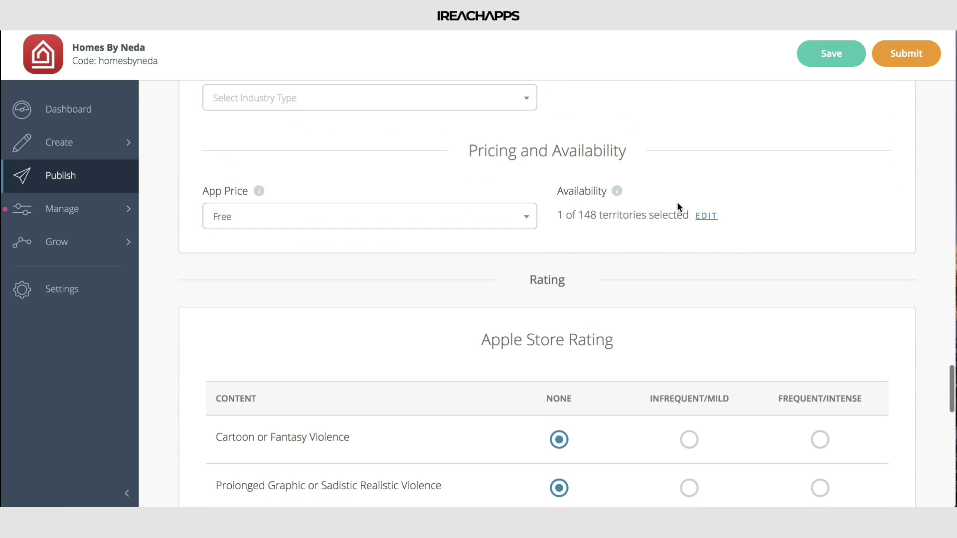
scroll(677, 201, "up", 20)
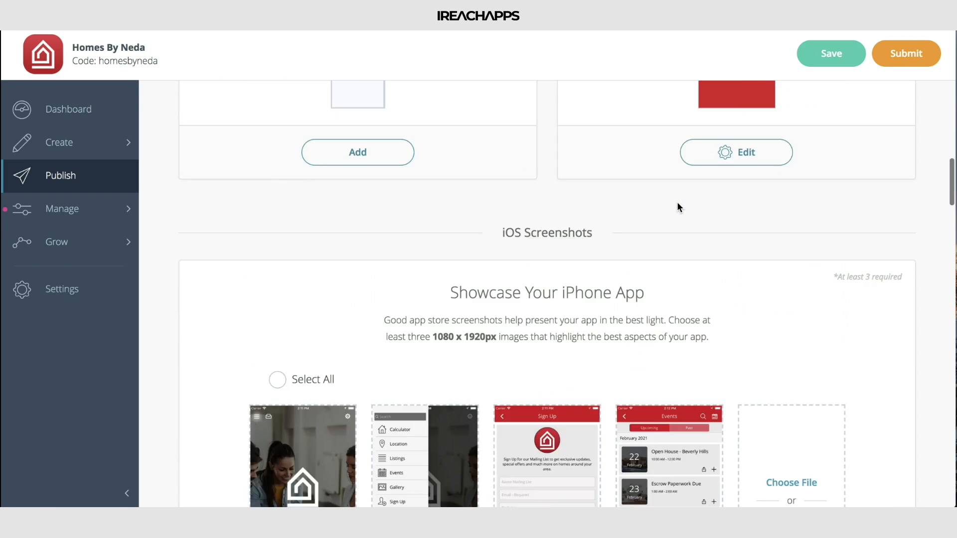
- Deselect iOS as a publishing platform and check the Basic Information fields required for the Web App
left_click(651, 174)
scroll(684, 176, "down", 8)
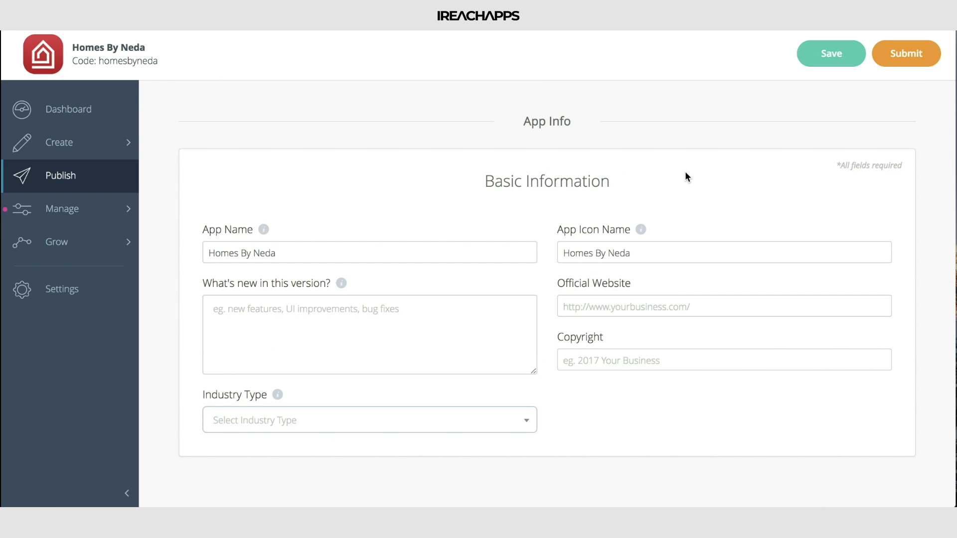
scroll(685, 171, "up", 8)
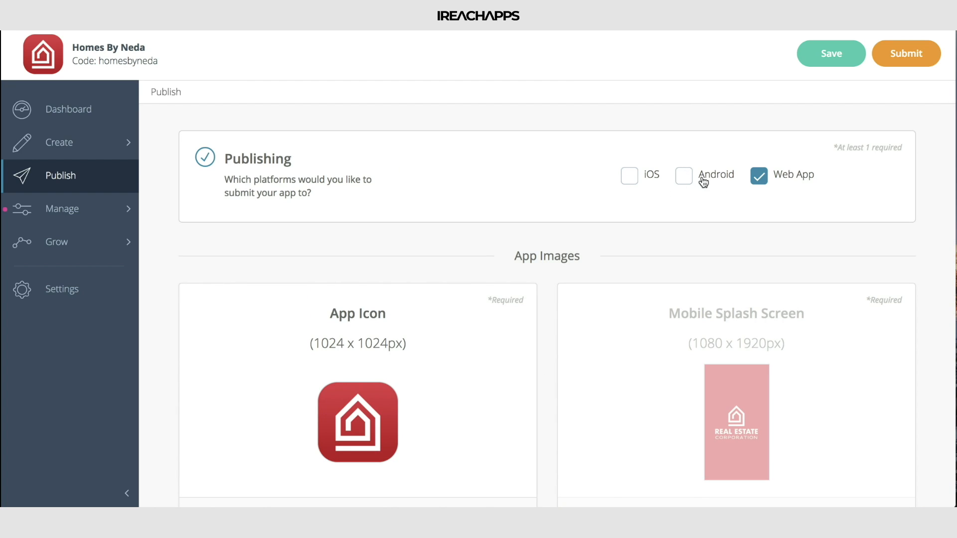
- Save the publish settings and view the Publish Step Overview article with its platform cost and process comparison
left_click(830, 54)
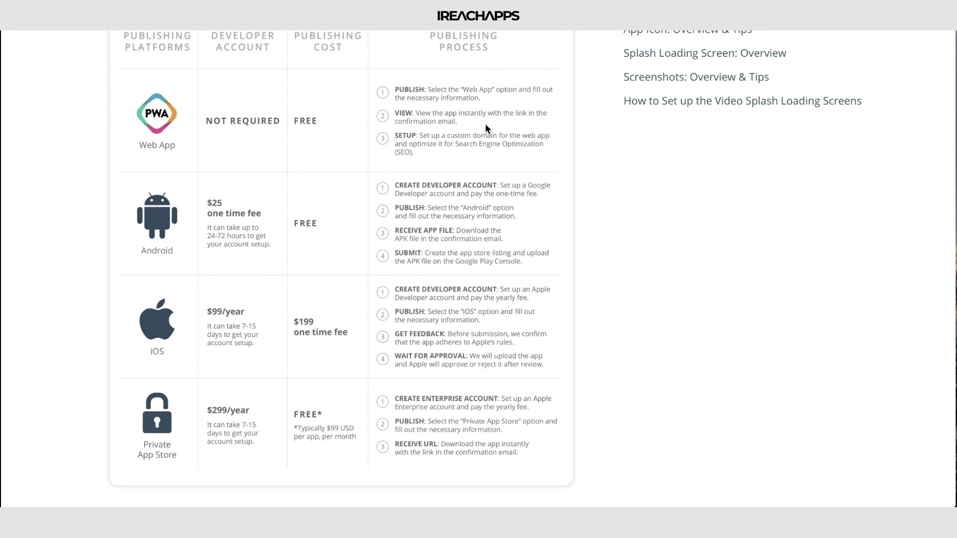
scroll(486, 126, "up", 10)
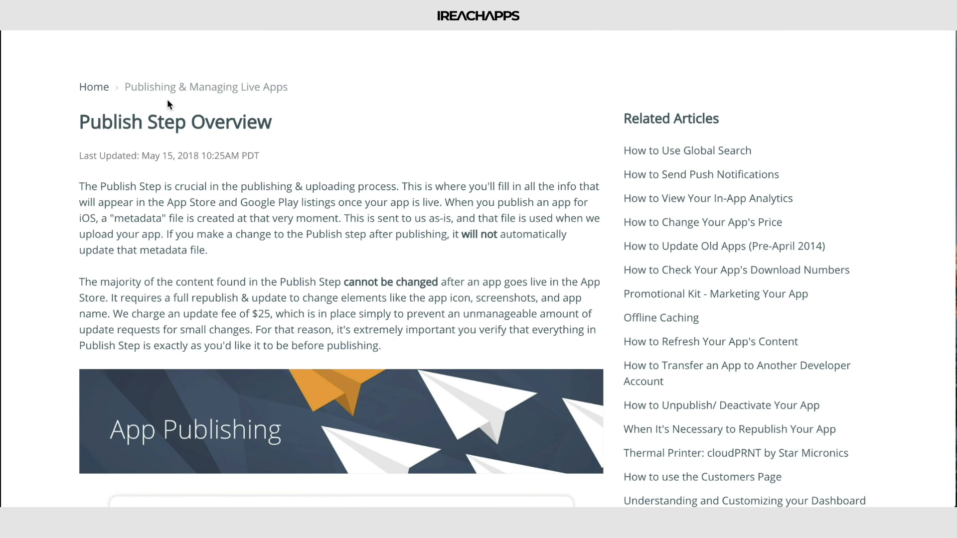